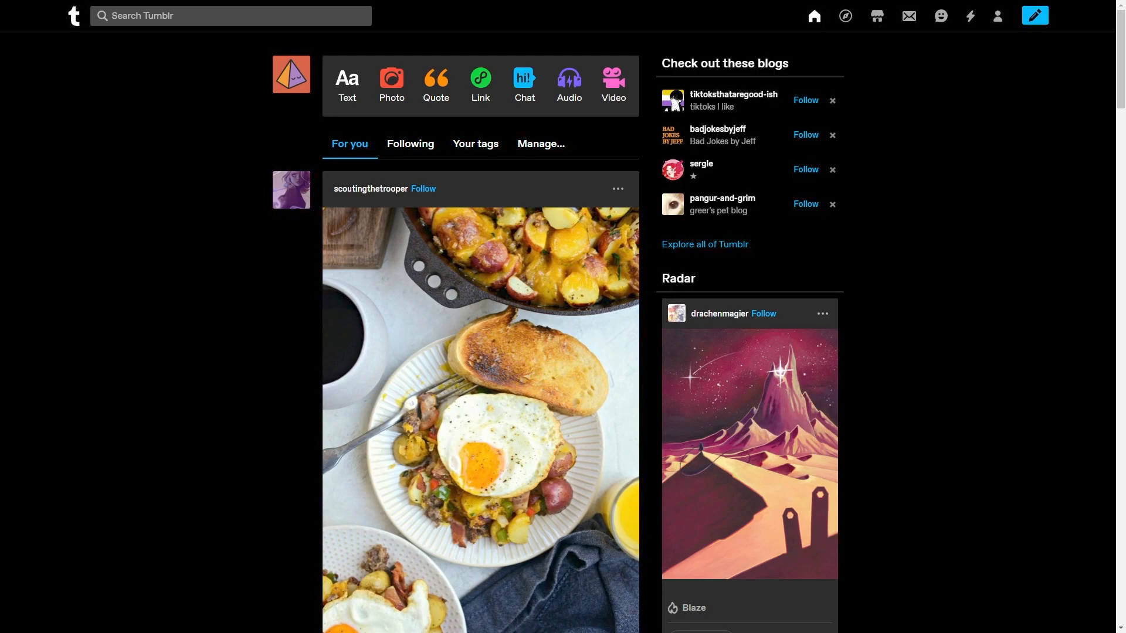
scroll(960, 303, down, 5)
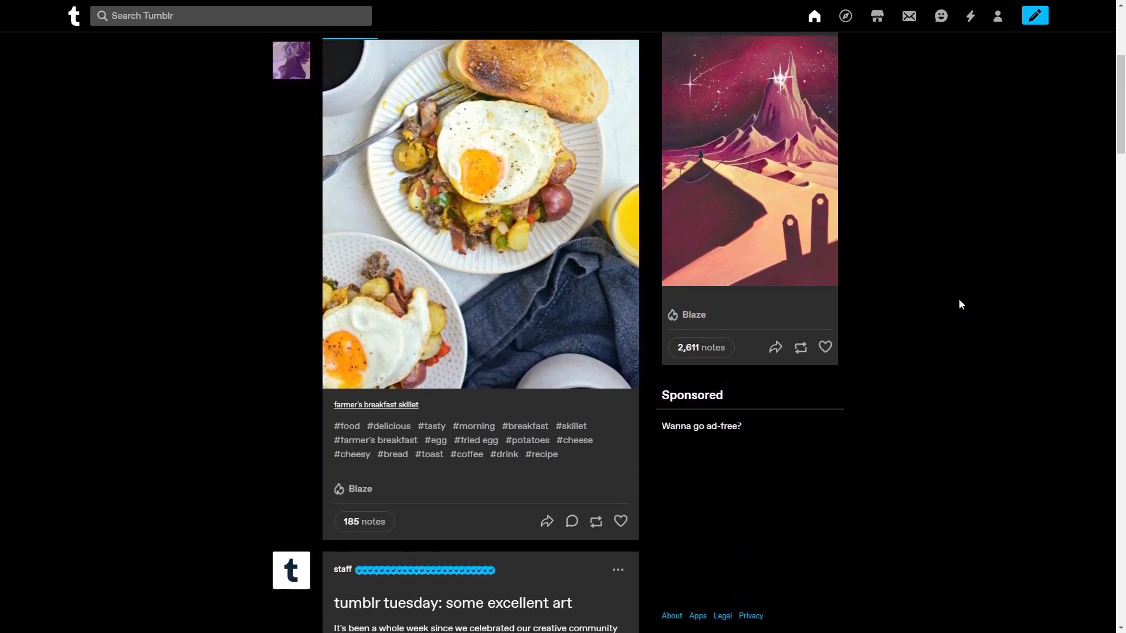
scroll(959, 300, down, 8)
drag(1118, 186, 1066, 11)
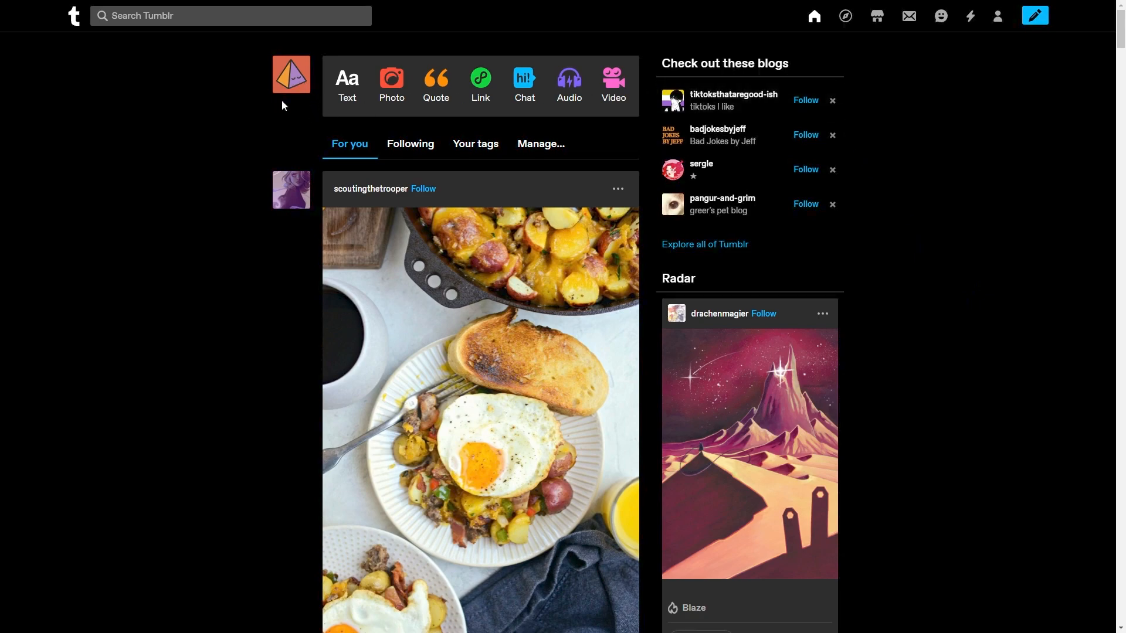
- Open the settings of the Culinary Adventures blog and start editing its custom theme
mouse_move(300, 94)
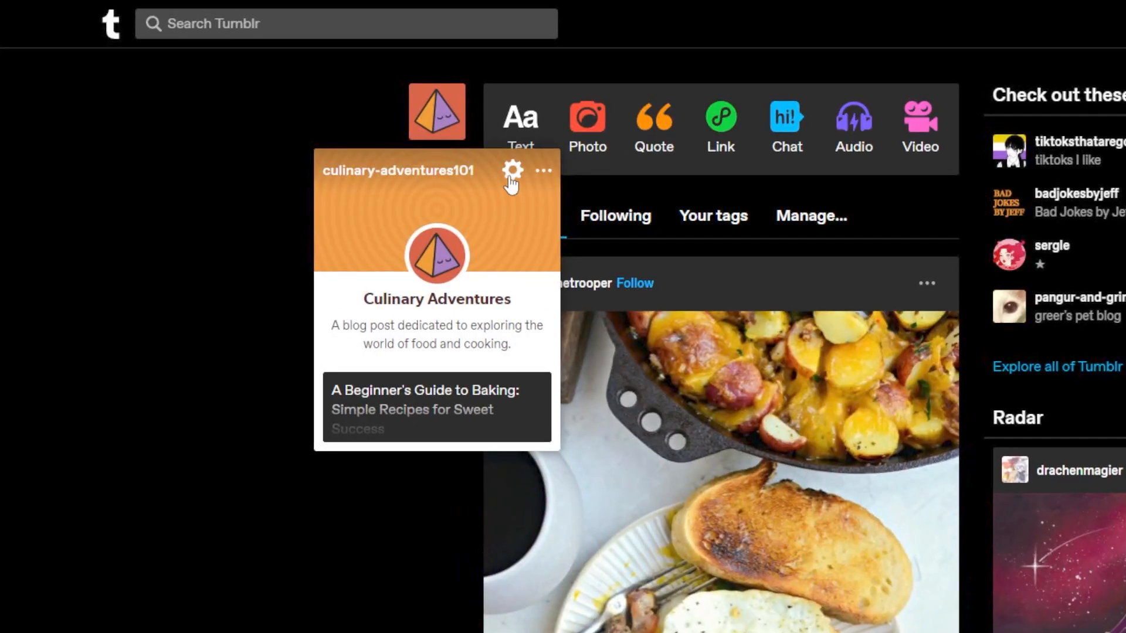
click(510, 178)
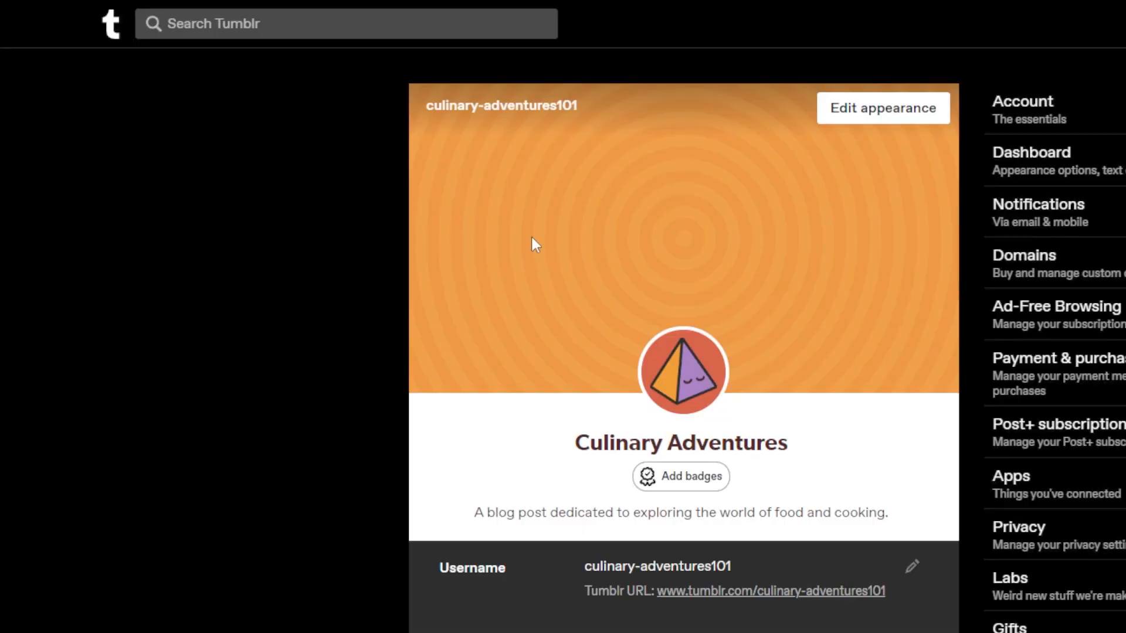
scroll(590, 260, down, 3)
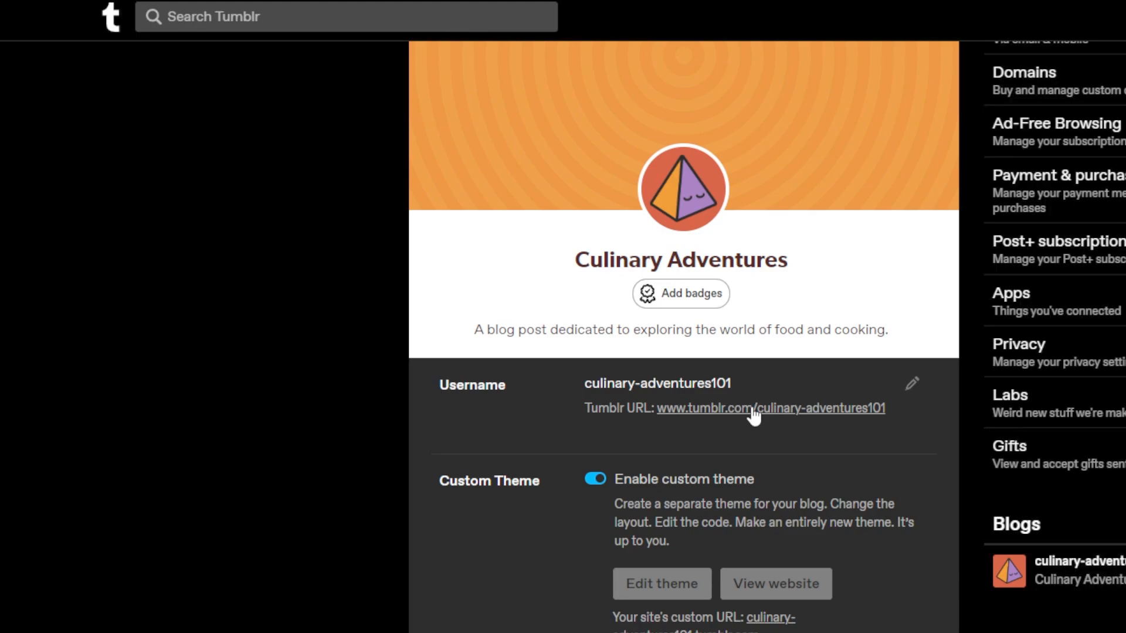
scroll(750, 421, down, 5)
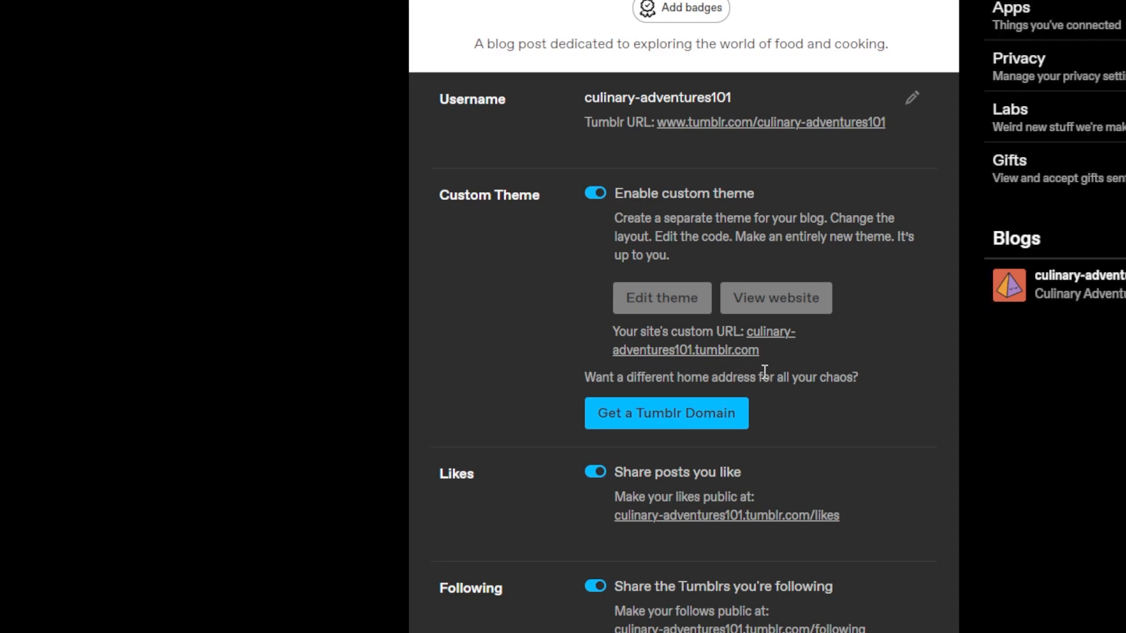
scroll(764, 372, up, 2)
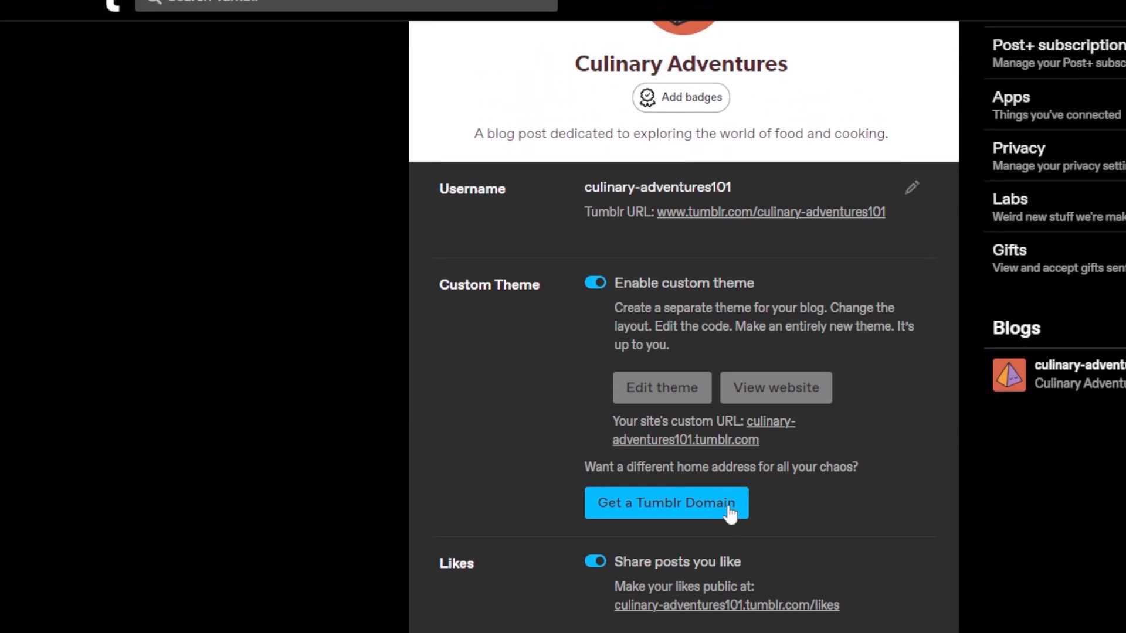
scroll(614, 470, down, 1)
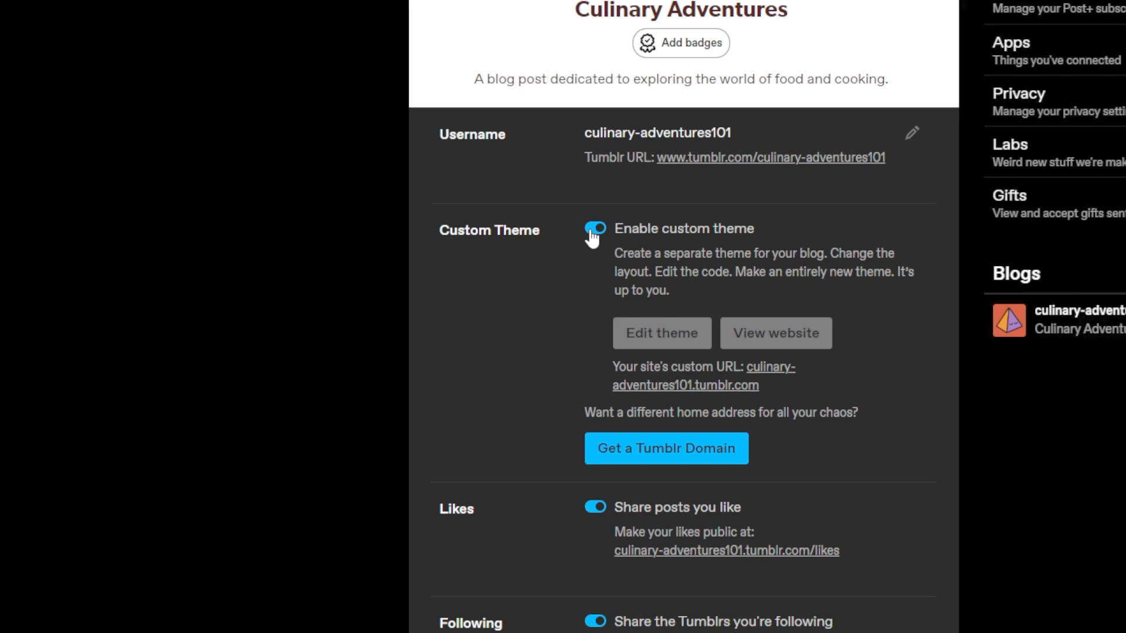
click(648, 341)
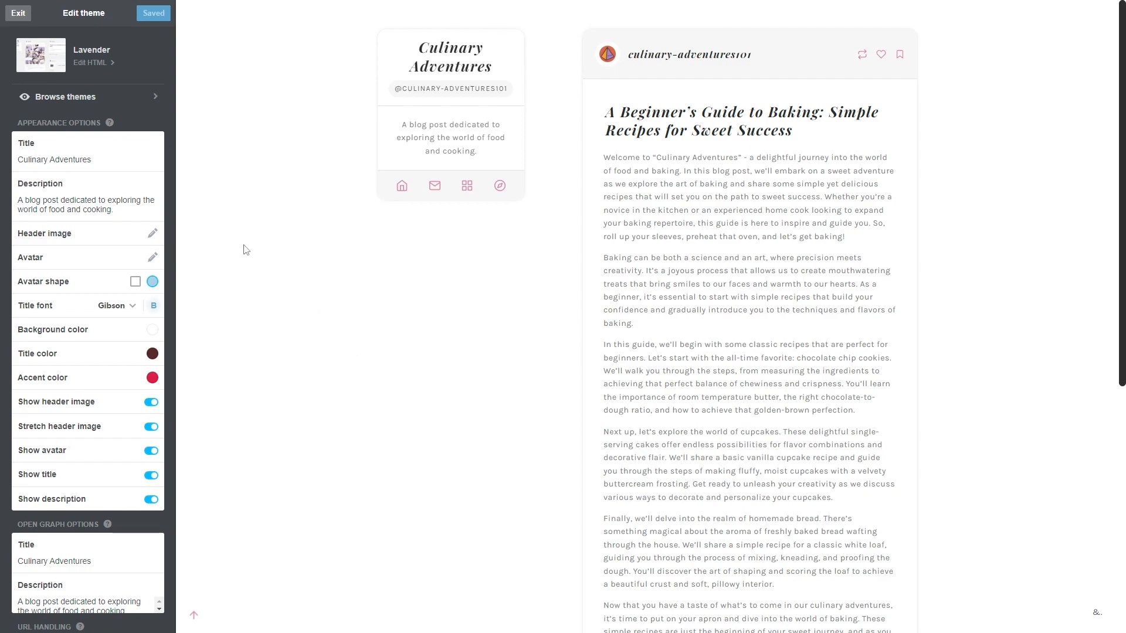
- Browse the available themes and apply the Tumblr Official theme to the blog
click(63, 97)
scroll(94, 146, down, 10)
scroll(96, 141, up, 10)
click(95, 131)
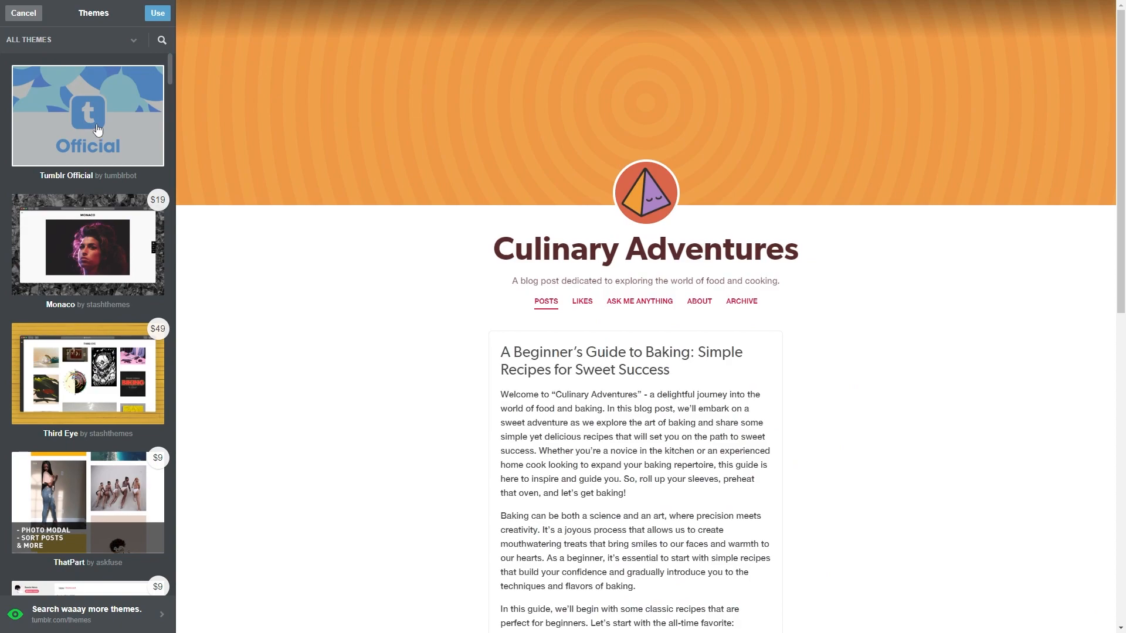
click(158, 14)
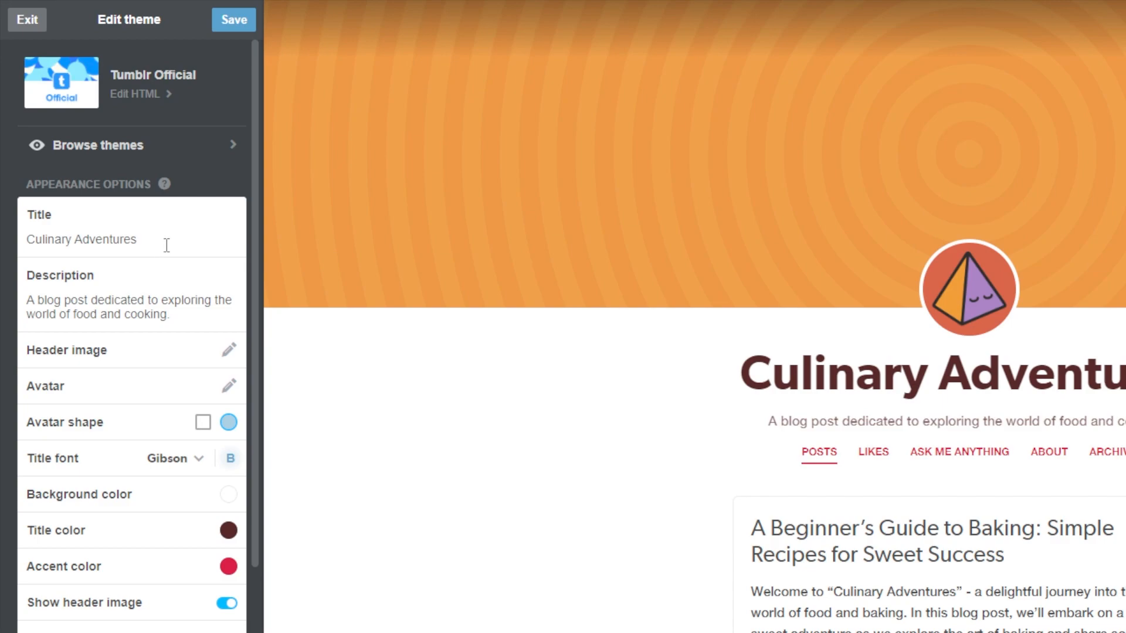
- Change the blog title in the appearance options to "Culinary Adventures And Pies"
drag(143, 244, 3, 260)
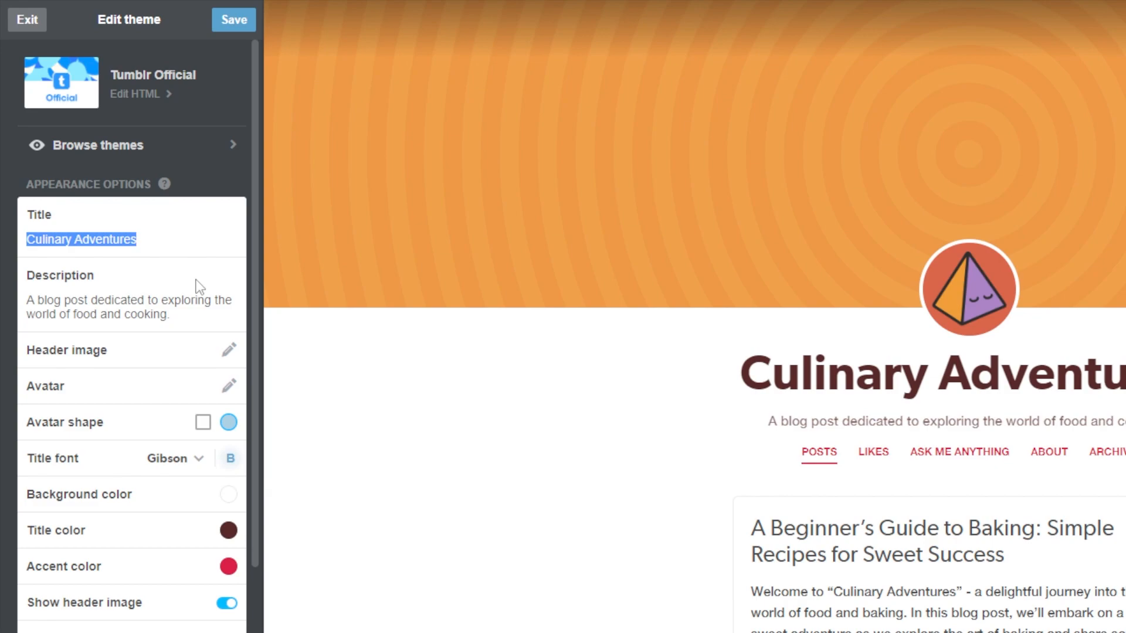
text(Culini)
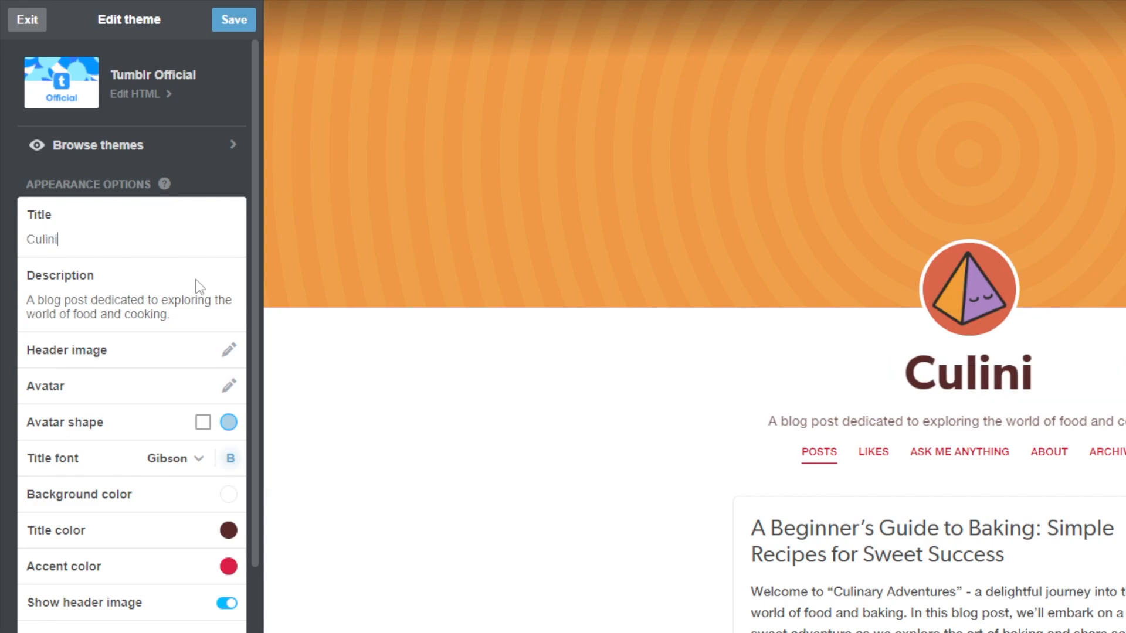
key(BackSpace)
text(ary Adventures)
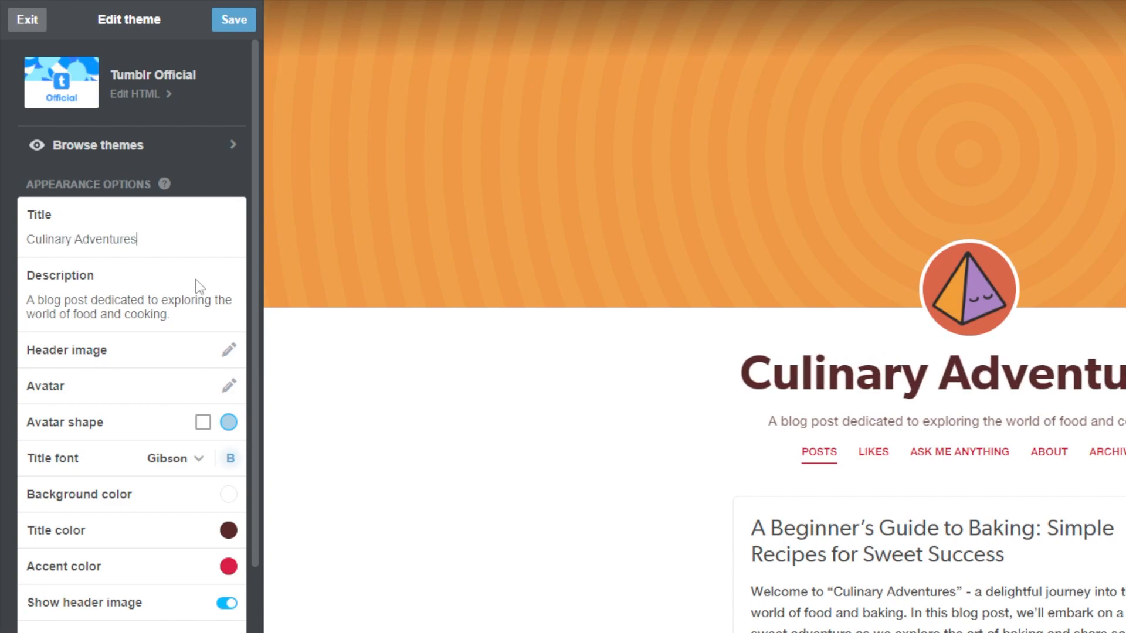
text( And P)
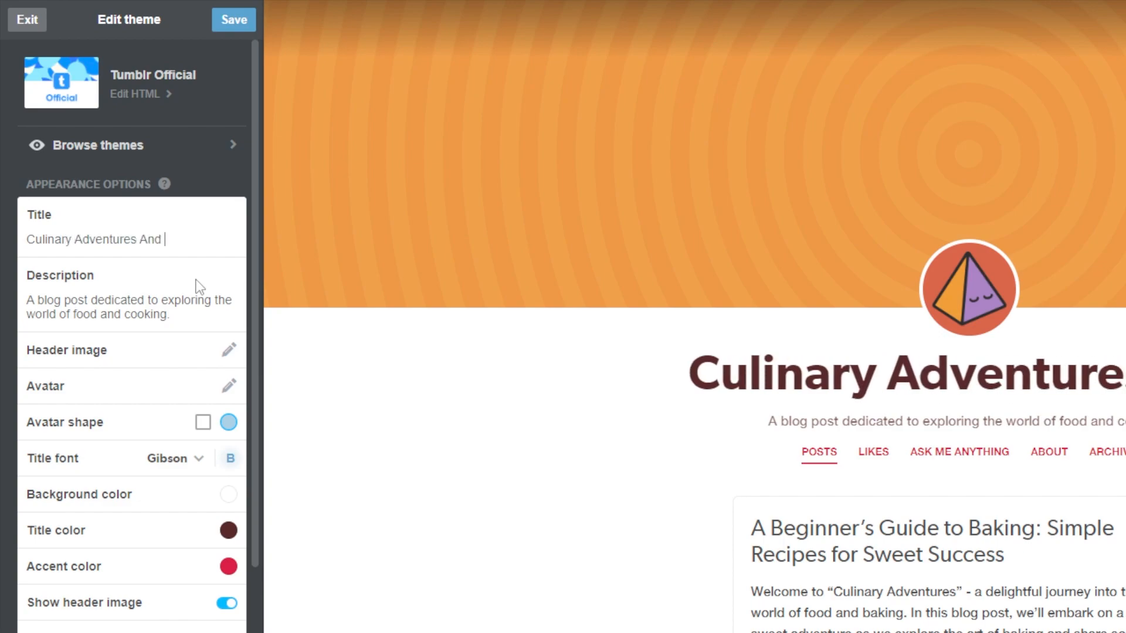
text(ies)
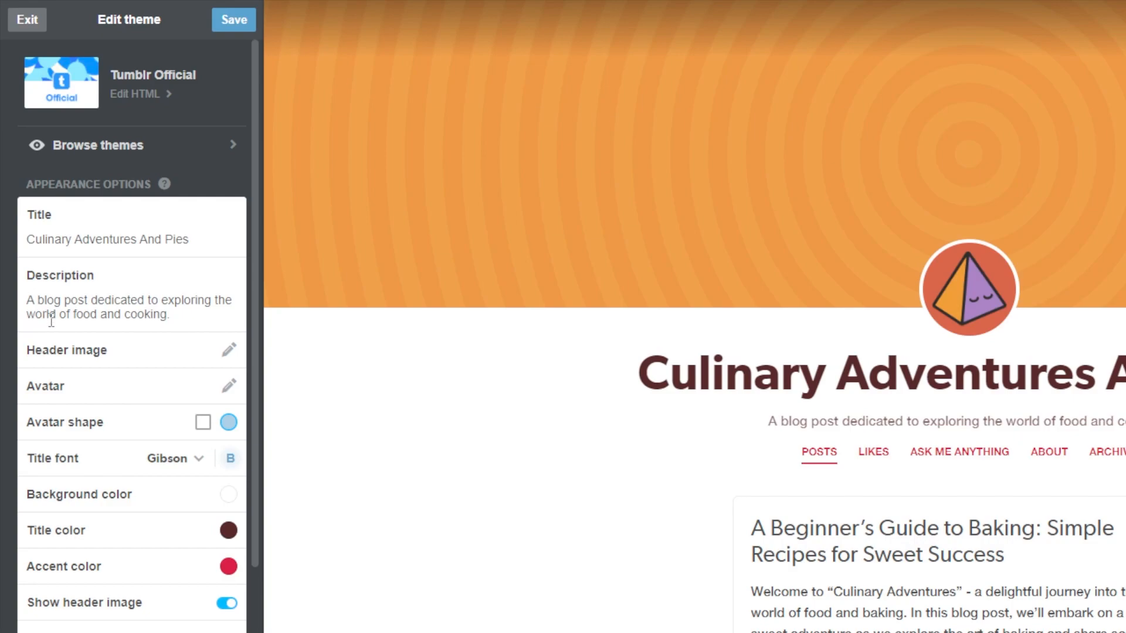
- Extend the blog description so that it ends with "food and cooking and even pies!"
click(184, 317)
key(BackSpace)
text(and even p)
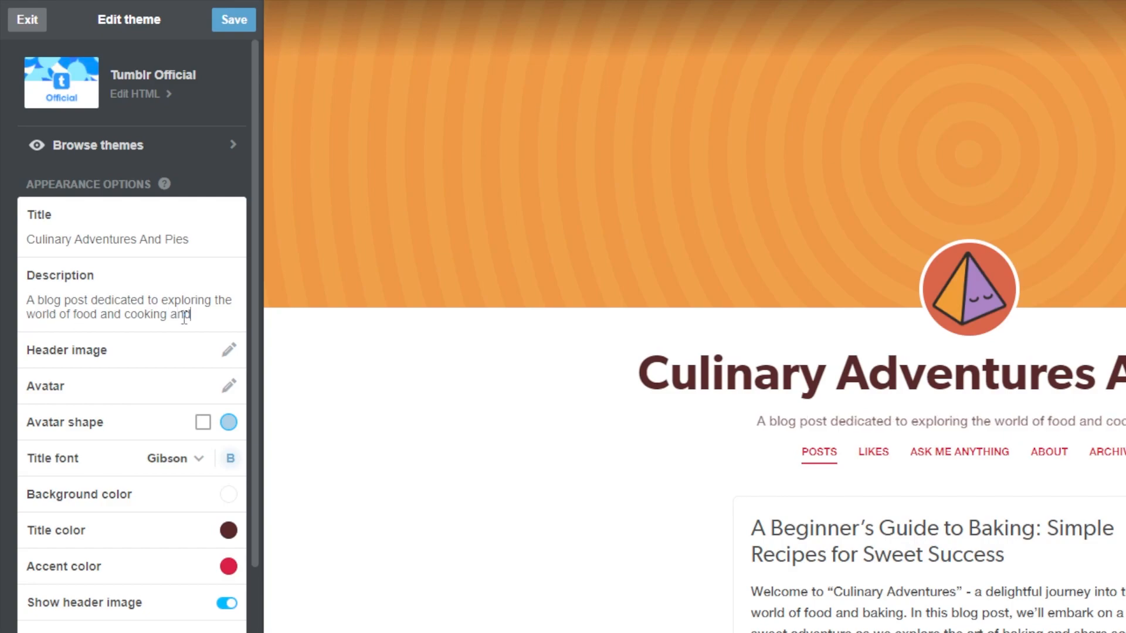
text(ies!)
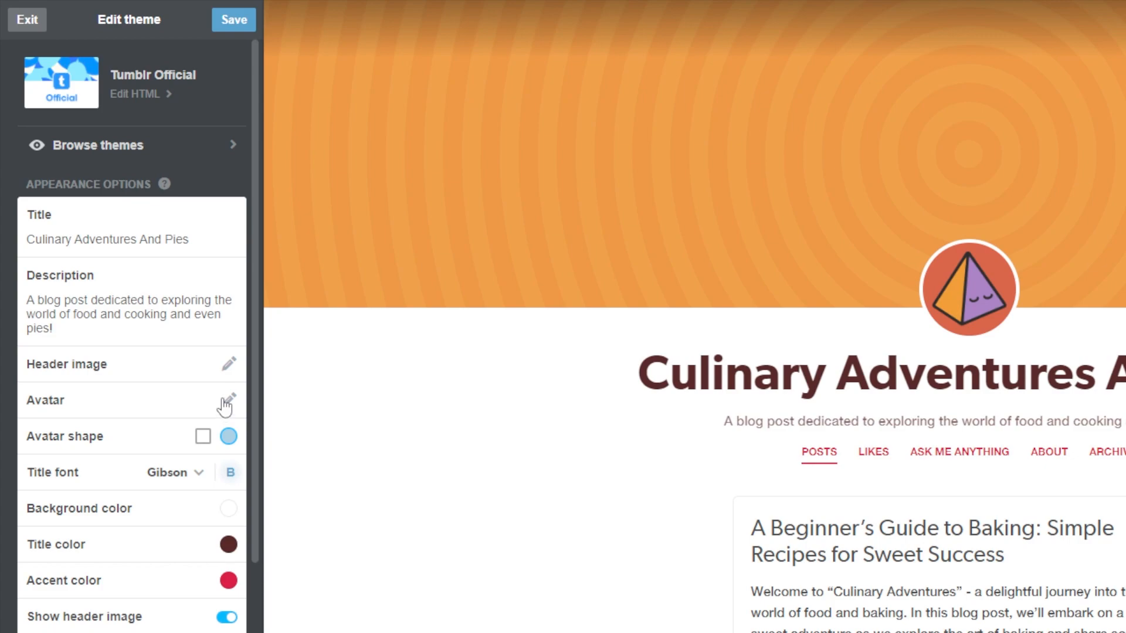
- Try the square avatar shape and go back to the circular one
click(205, 441)
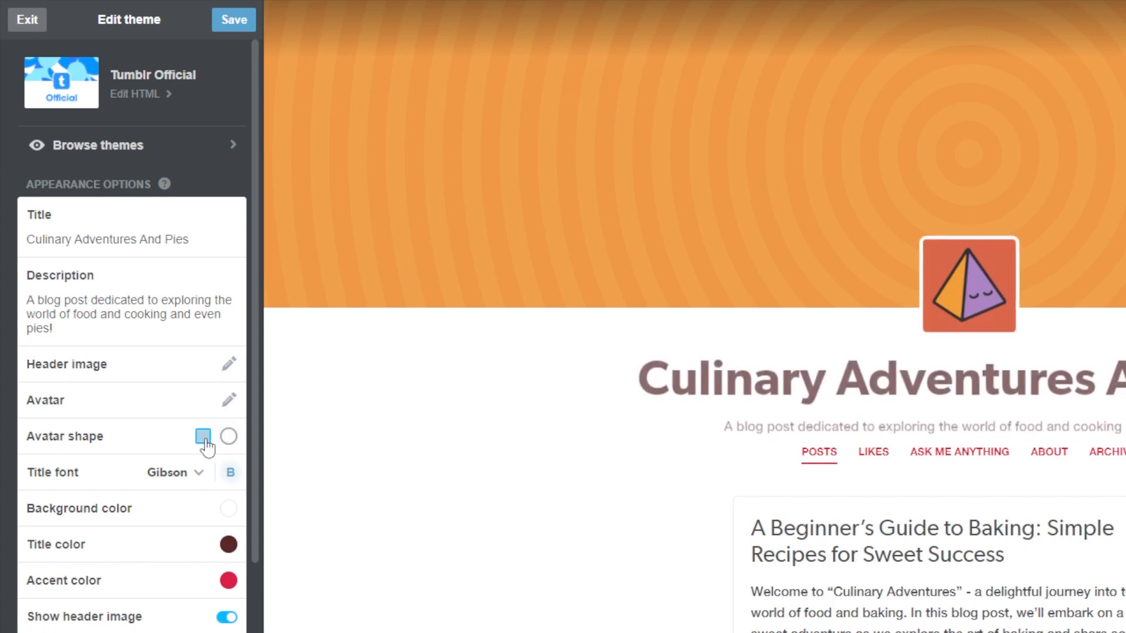
click(229, 436)
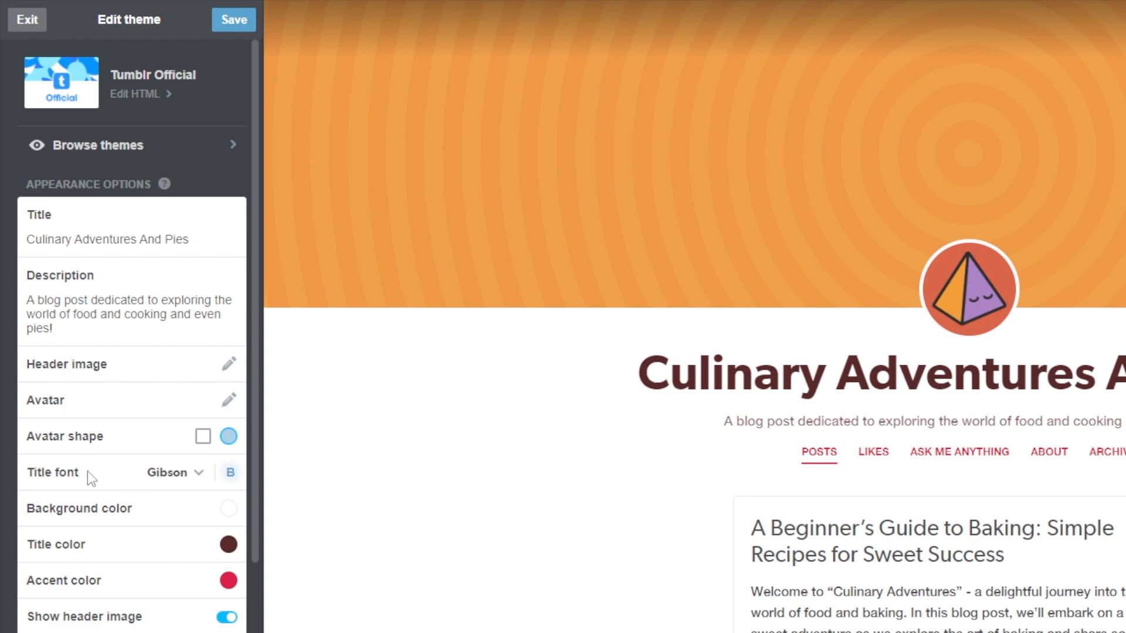
- Set the blog's background color to light purple #decff5
click(106, 328)
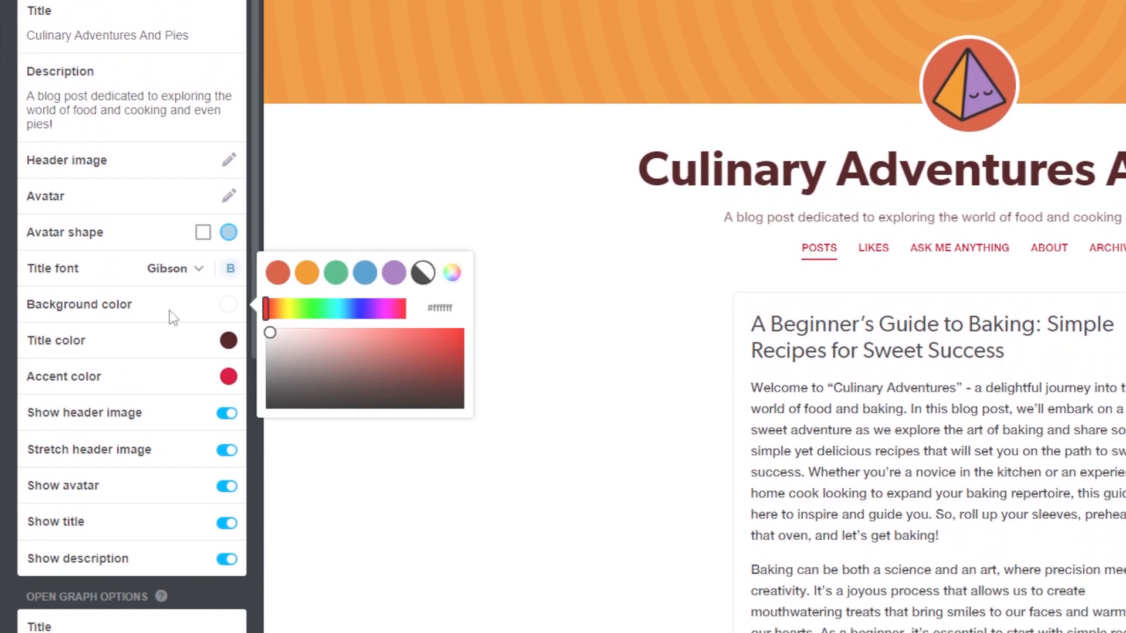
click(434, 343)
drag(433, 344, 320, 390)
click(368, 300)
drag(333, 332, 299, 326)
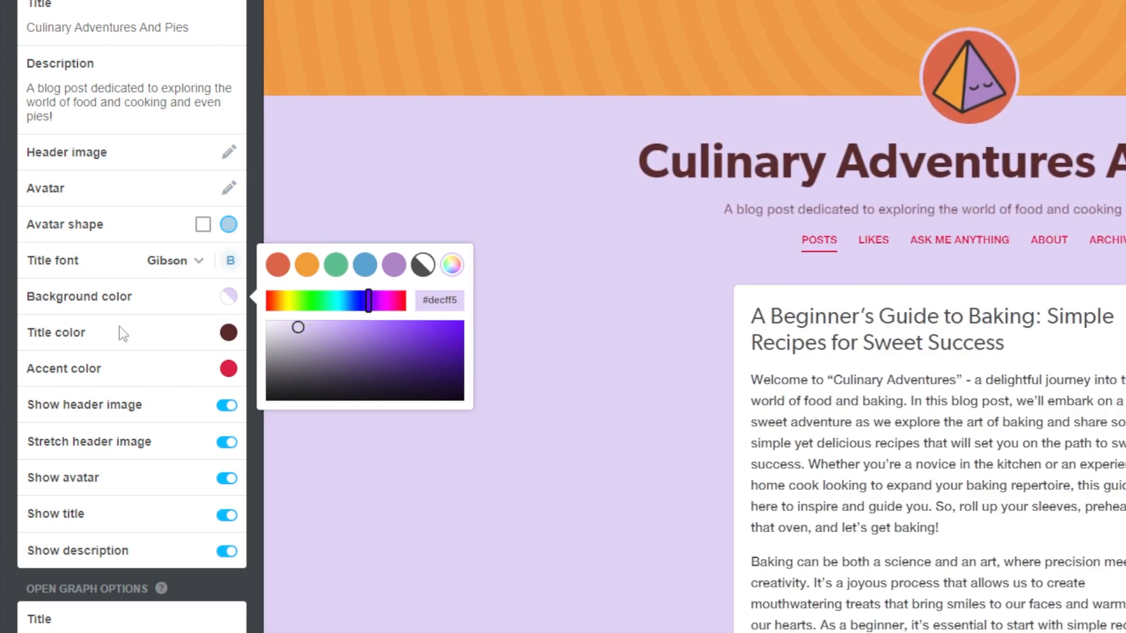
- Set the title color to dark purple #17102e and view the accent color options
scroll(107, 295, down, 1)
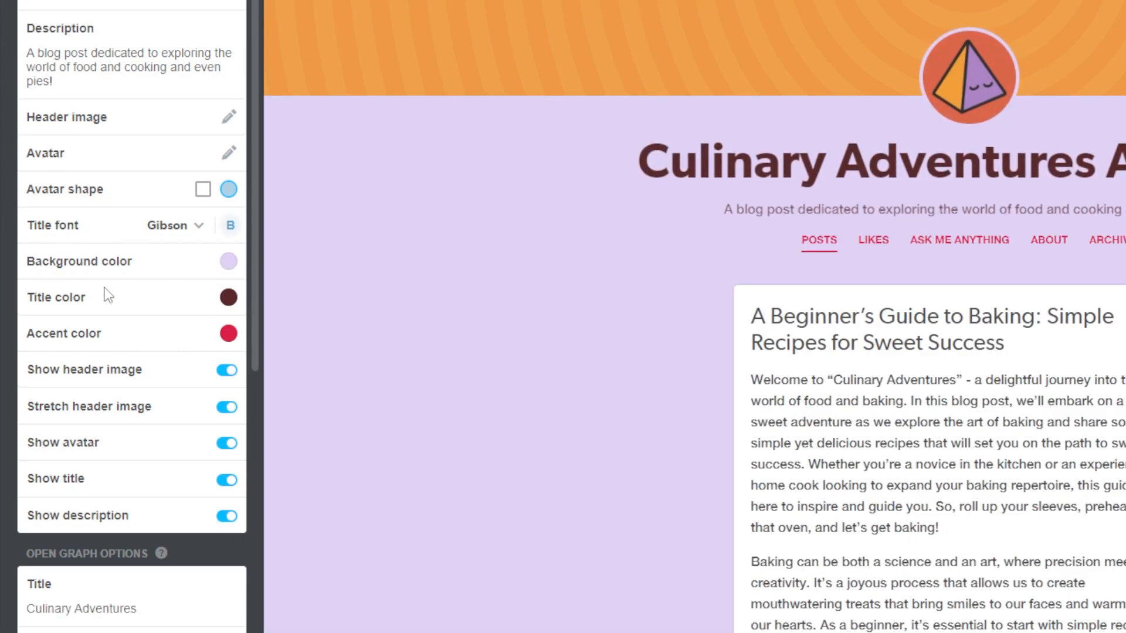
click(228, 297)
drag(324, 357, 315, 332)
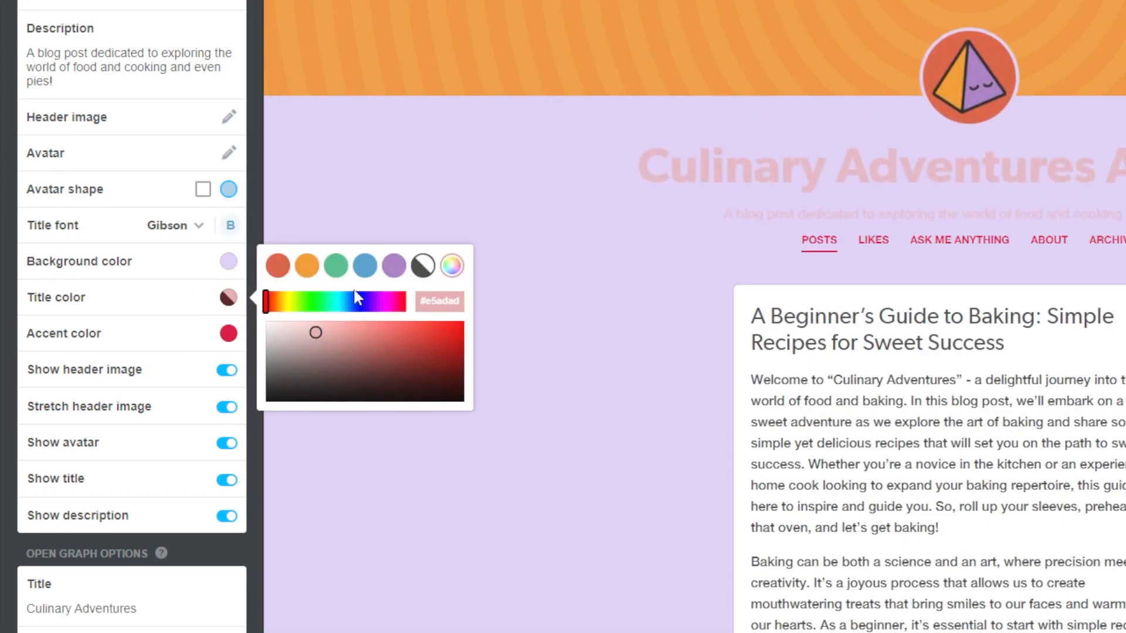
click(366, 301)
click(393, 384)
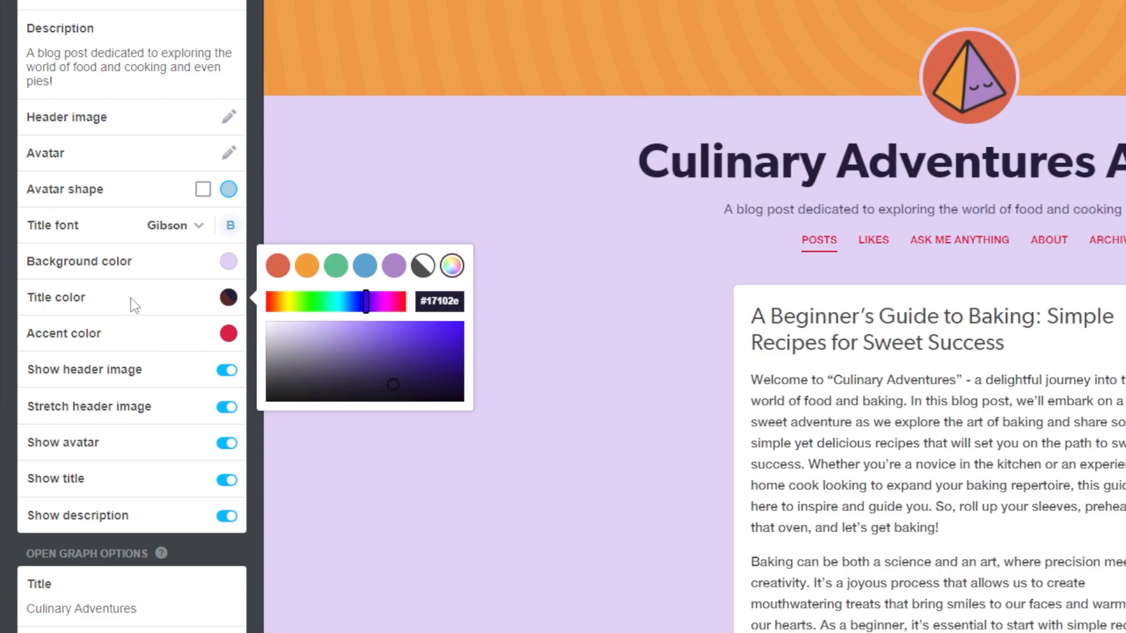
click(132, 316)
click(156, 335)
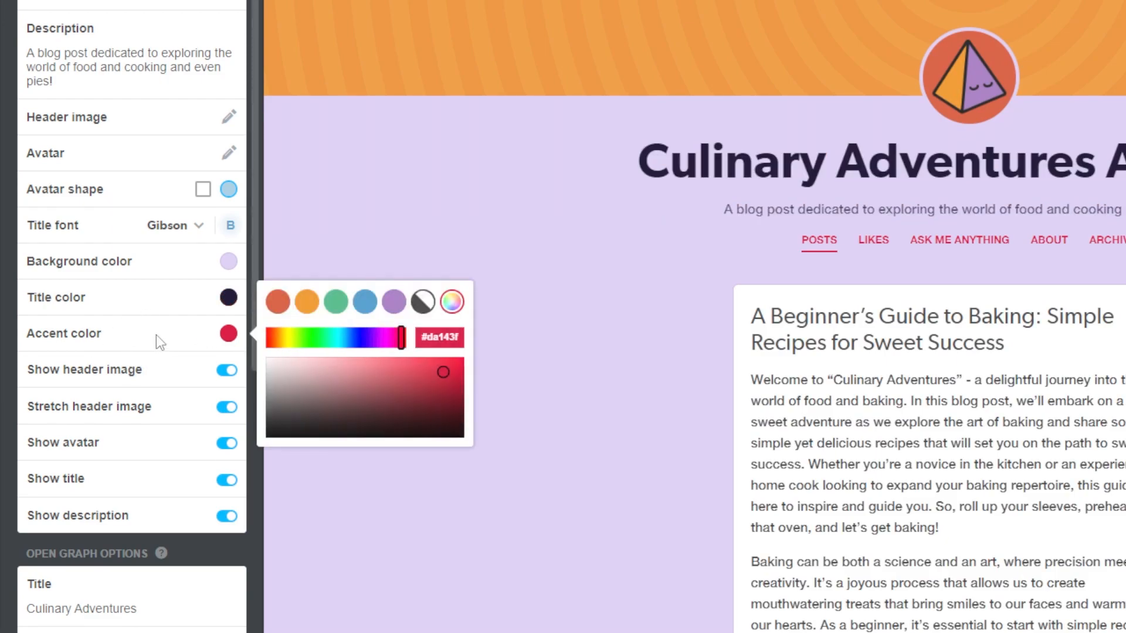
click(150, 333)
- Try the blog without the header image and without header stretching, restoring each option
scroll(210, 351, down, 1)
click(225, 337)
click(225, 336)
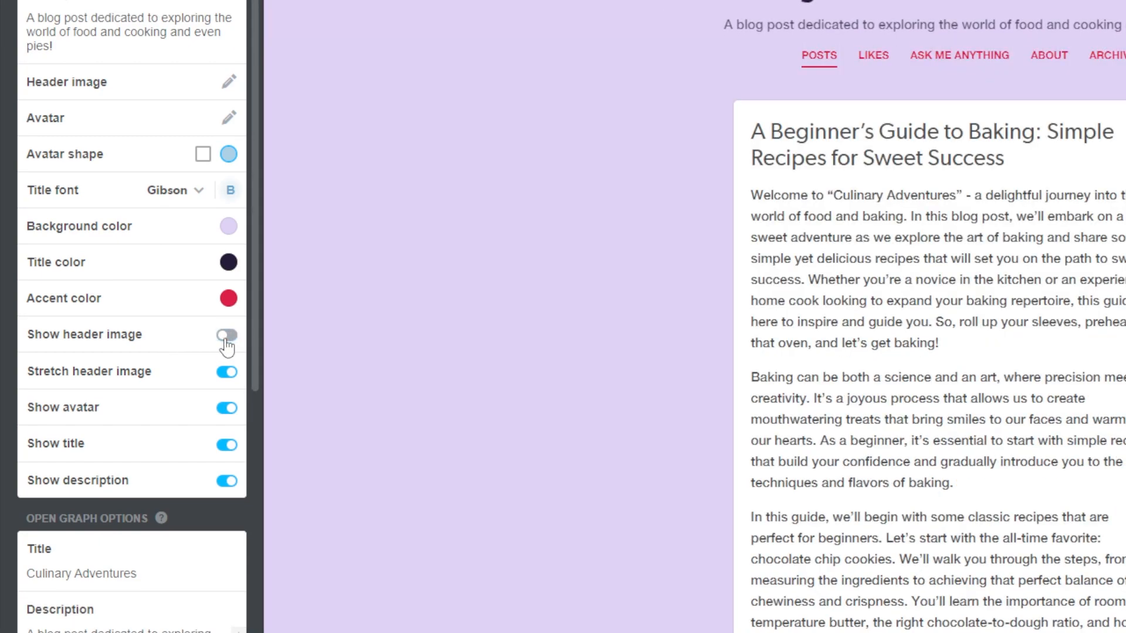
click(226, 373)
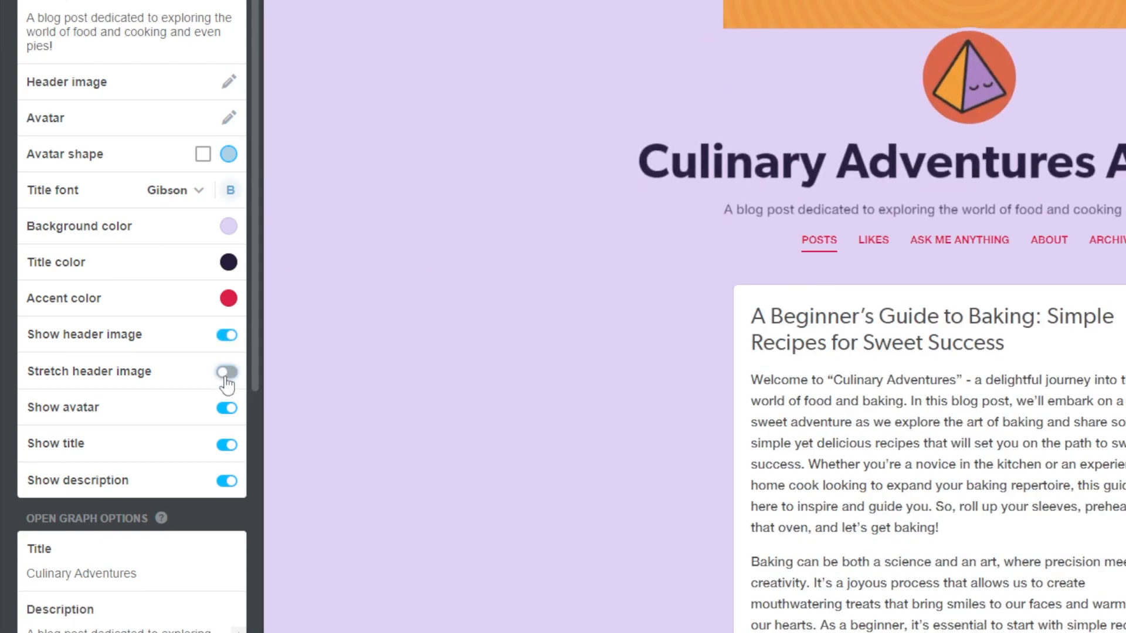
click(226, 373)
- Try hiding the avatar, the title and the description one at a time, turning each back on
click(234, 411)
click(234, 410)
click(230, 447)
click(229, 446)
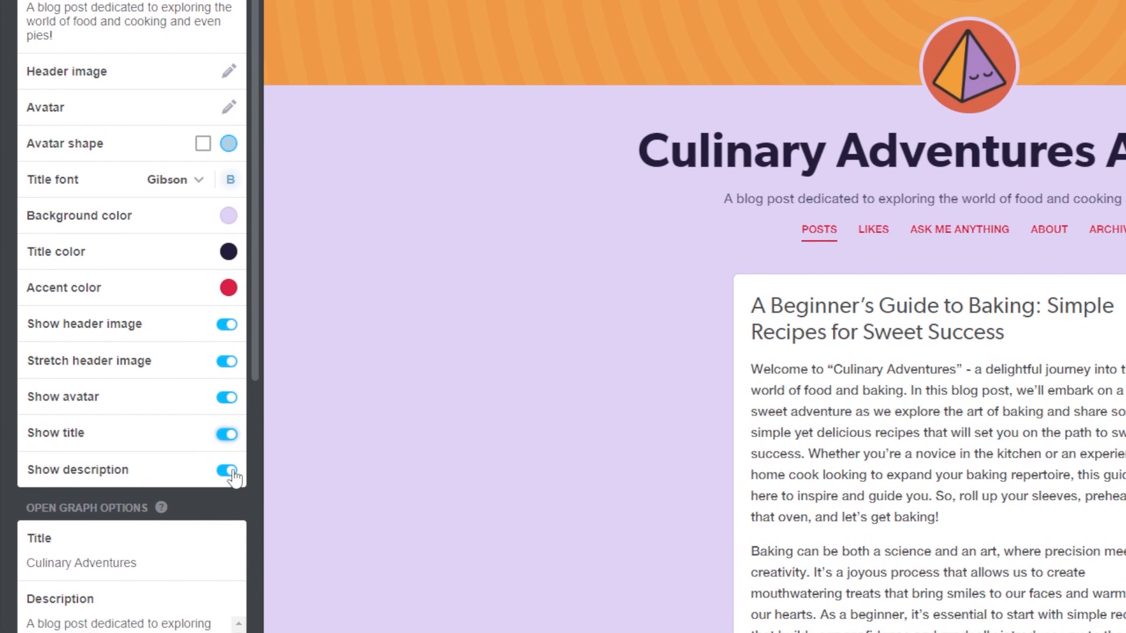
click(229, 482)
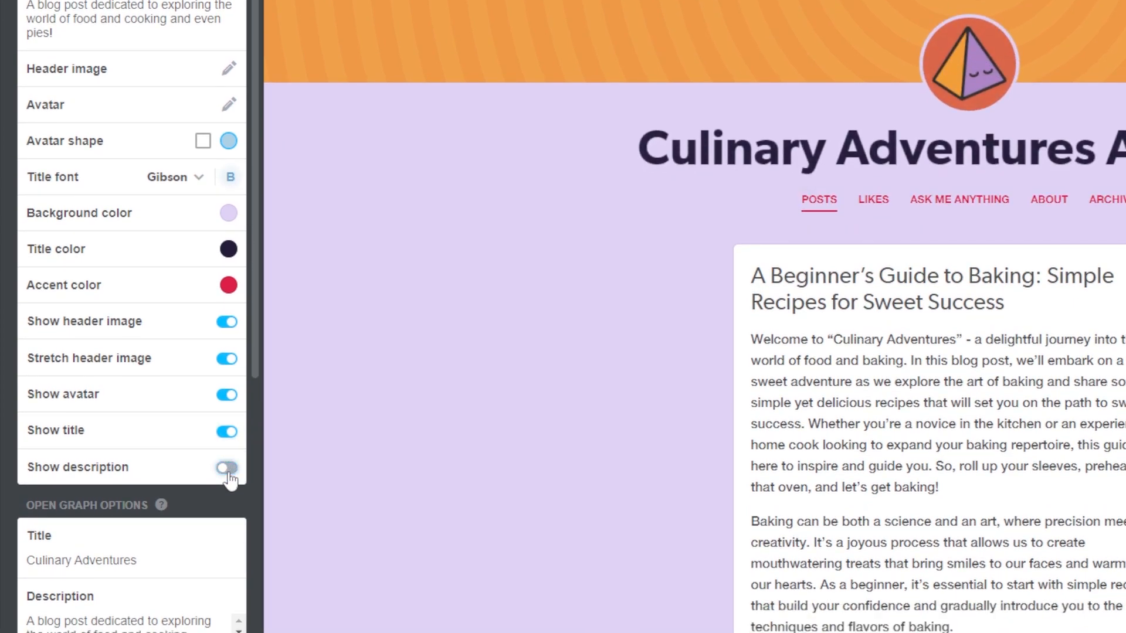
click(228, 469)
- Change the Open Graph title to "Culinary Adventures and pies!"
scroll(103, 399, down, 2)
scroll(115, 380, down, 1)
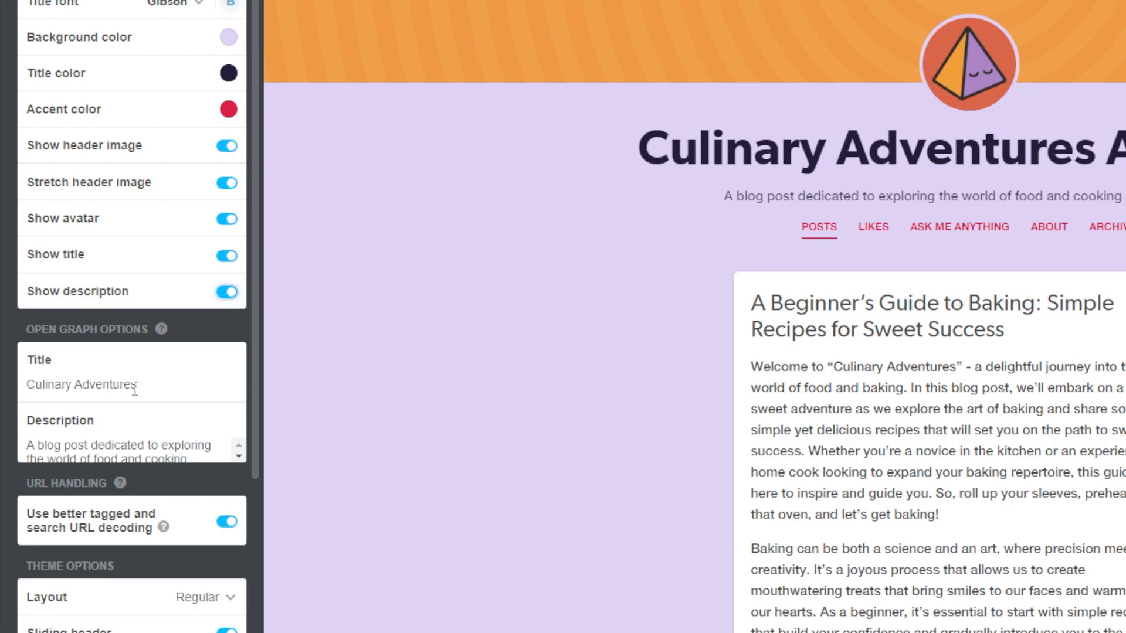
scroll(133, 388, down, 1)
scroll(106, 372, down, 1)
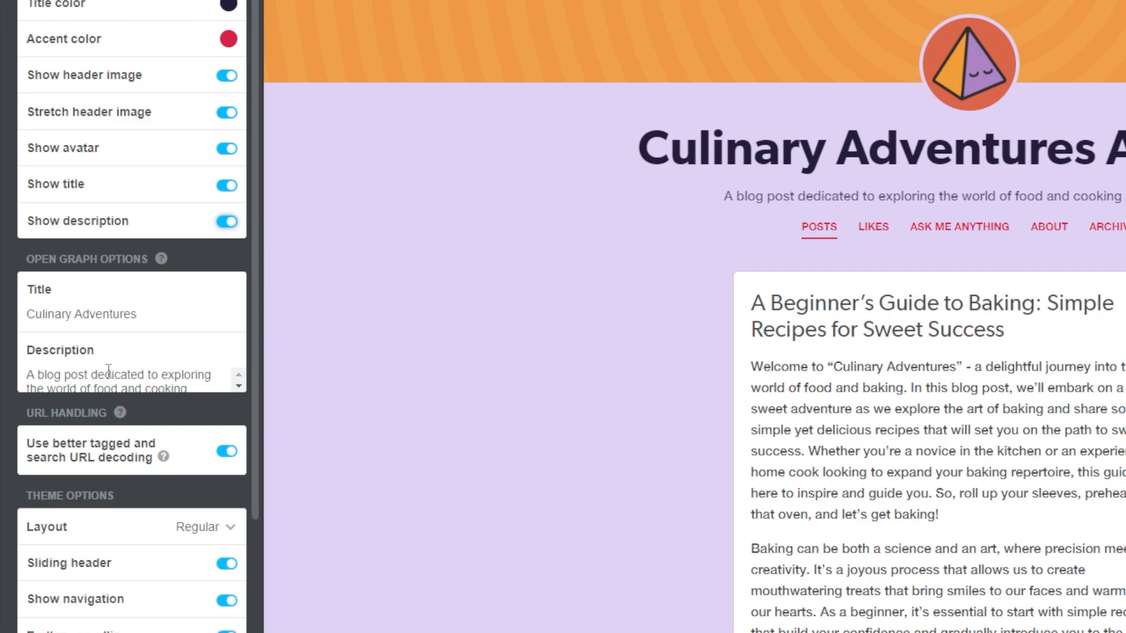
click(132, 306)
click(142, 314)
drag(148, 314, 1, 317)
click(176, 321)
text(and pies!)
- Review the URL handling settings and the Tumblr Official theme's options, down to the page list and advanced options
scroll(254, 346, down, 1)
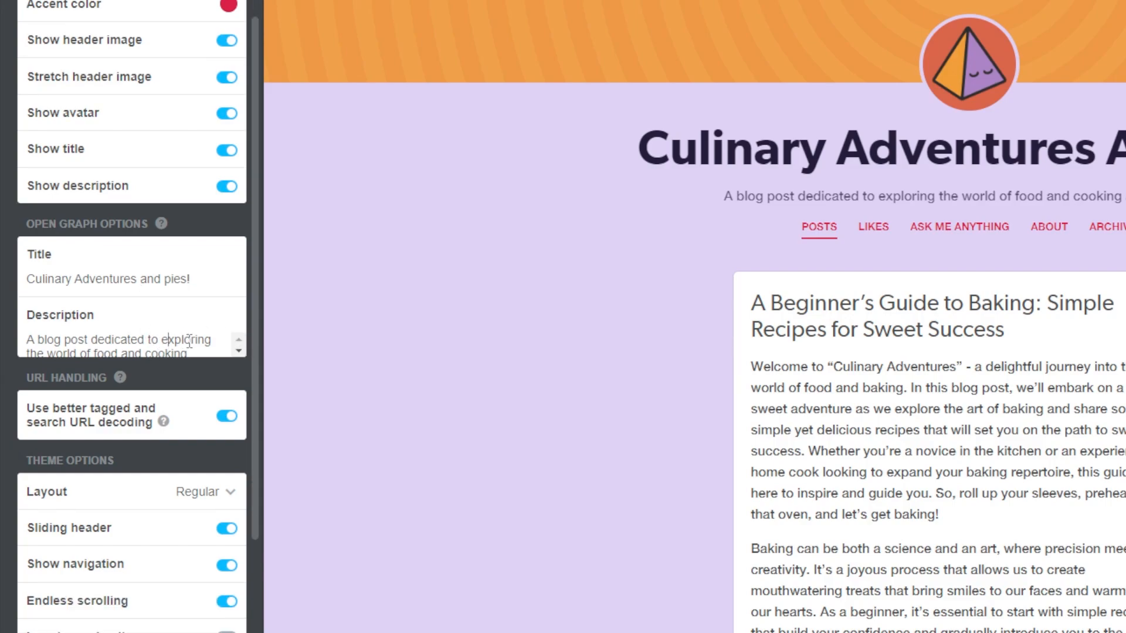
scroll(189, 340, down, 1)
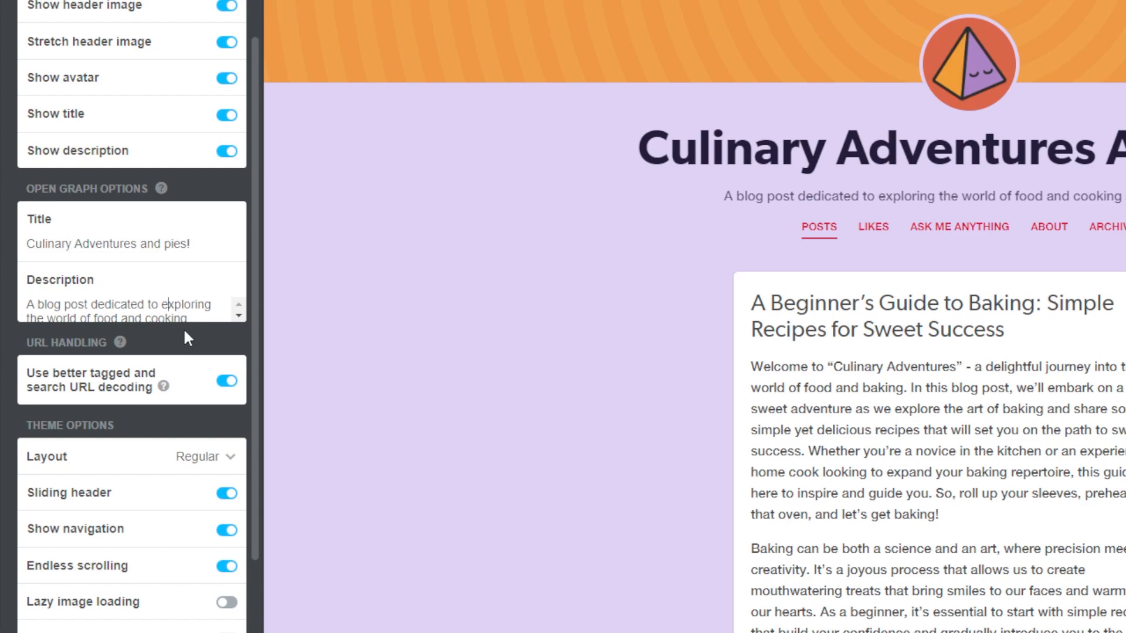
scroll(185, 331, down, 1)
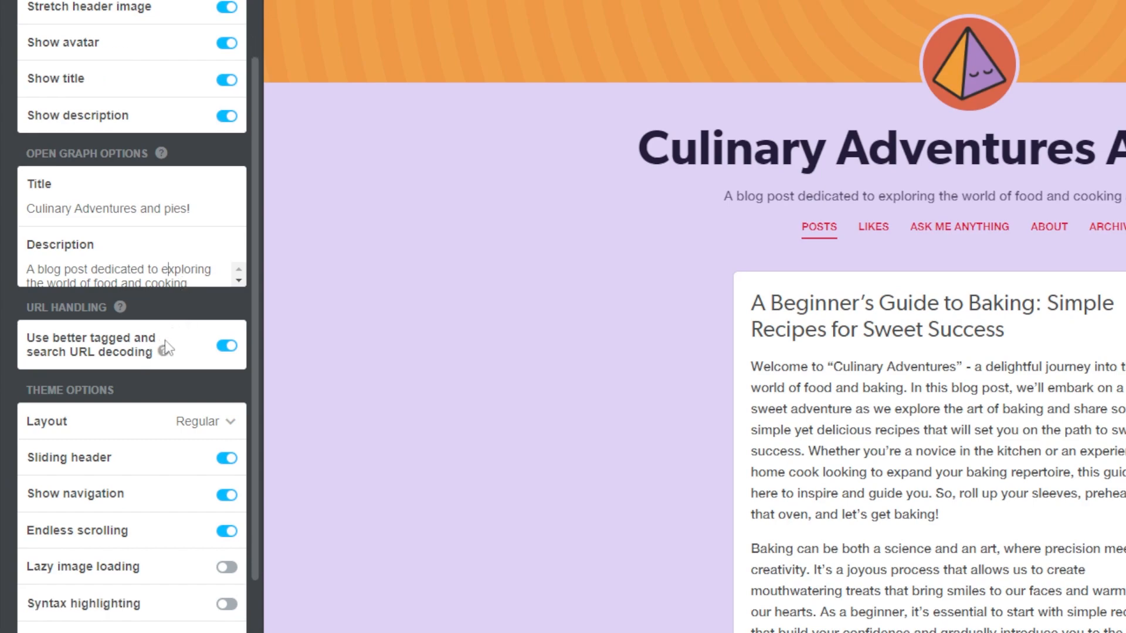
scroll(153, 329, down, 5)
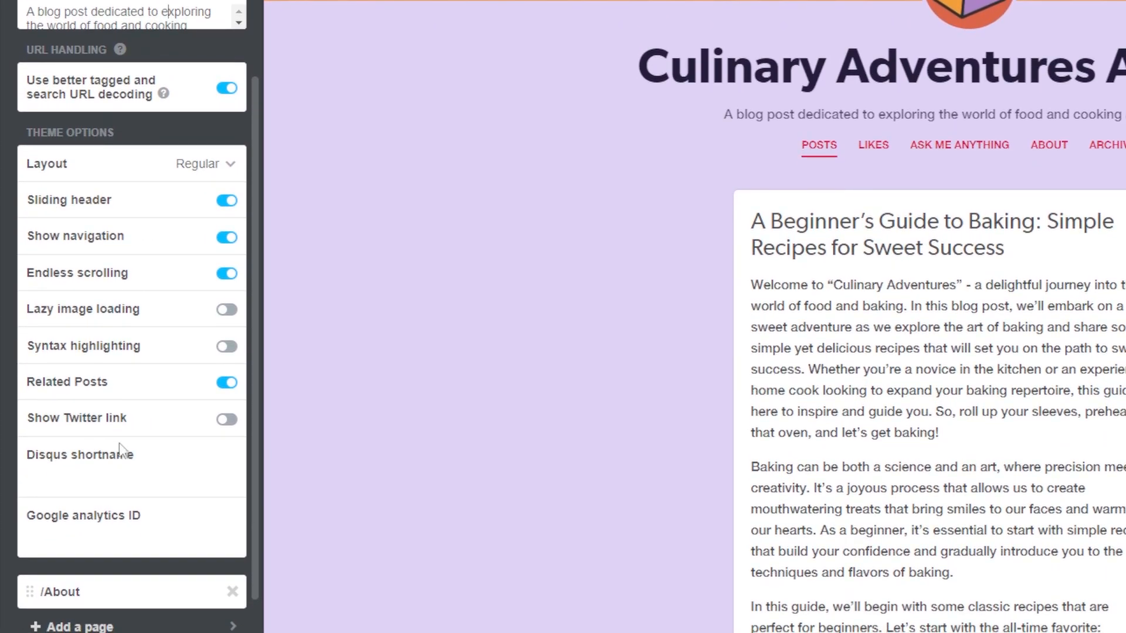
scroll(183, 291, down, 2)
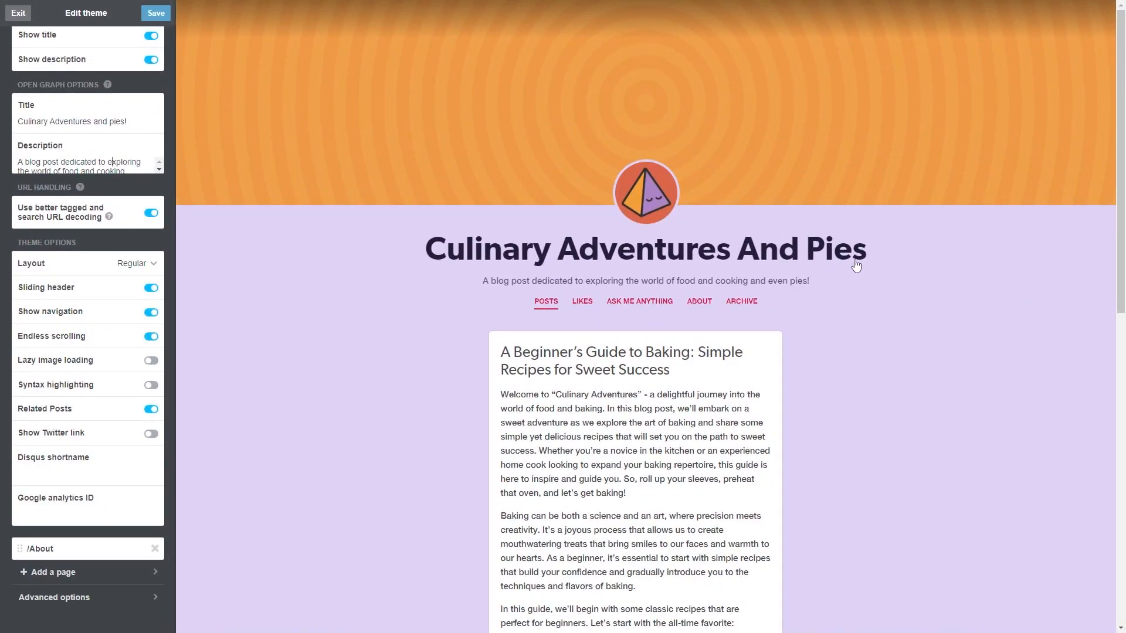
- Browse the available themes and filter the list to Free Themes
scroll(34, 178, up, 8)
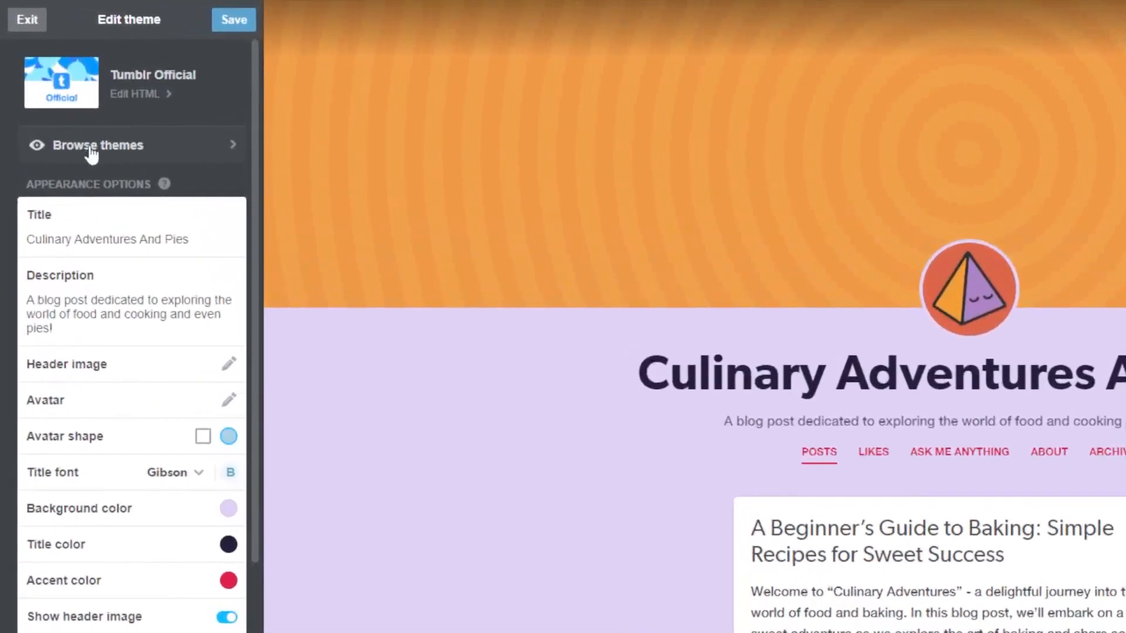
click(60, 98)
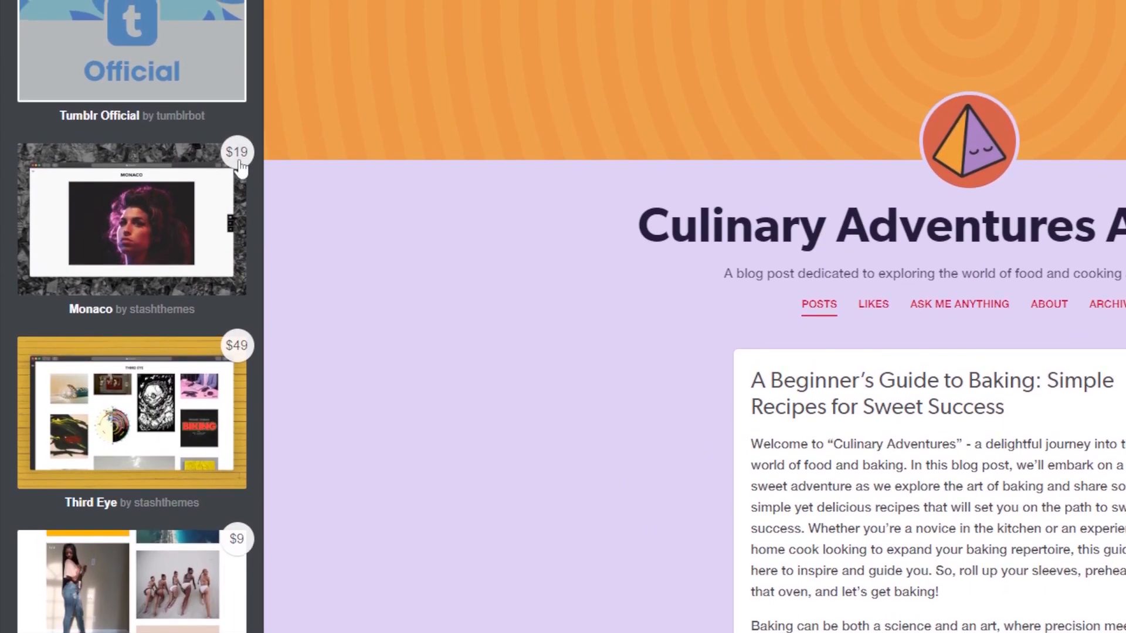
scroll(246, 371, down, 3)
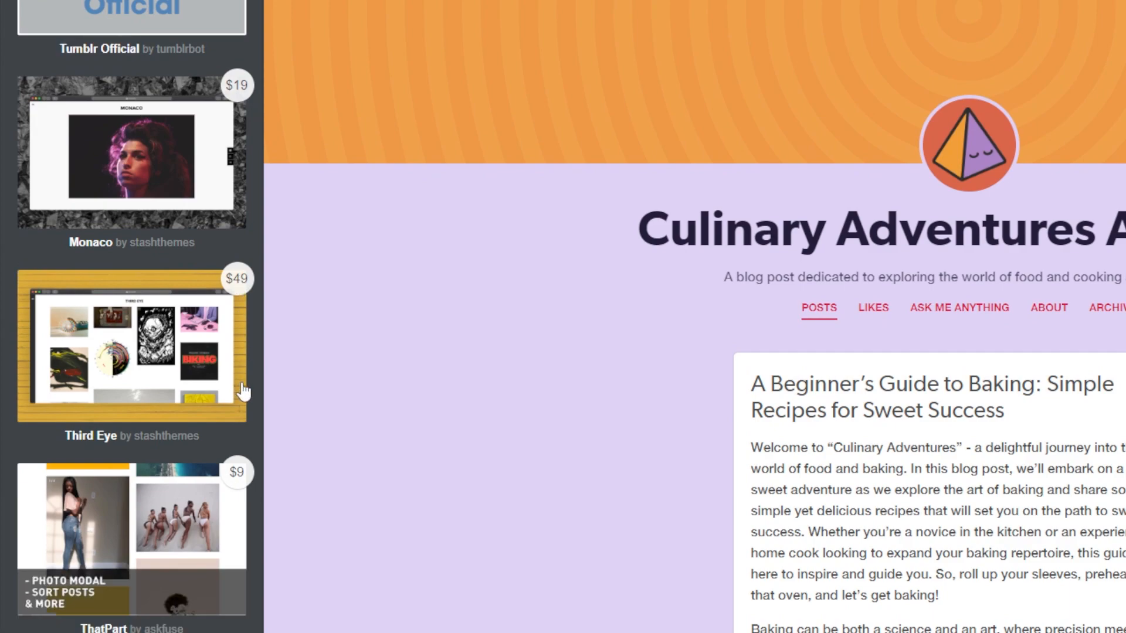
scroll(242, 376, down, 5)
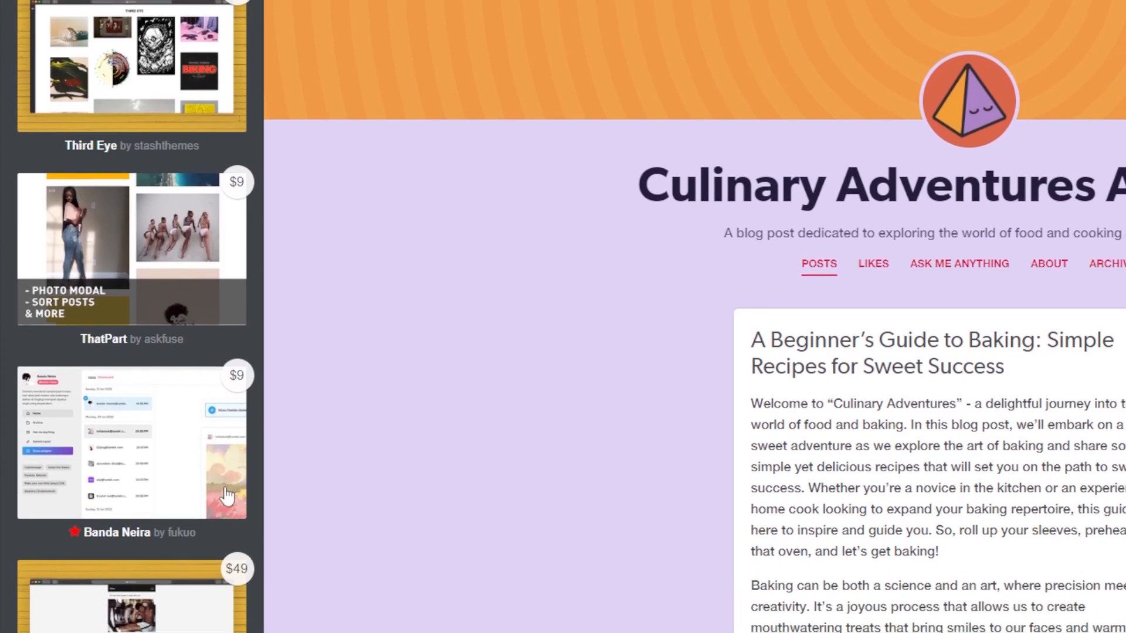
scroll(187, 474, up, 10)
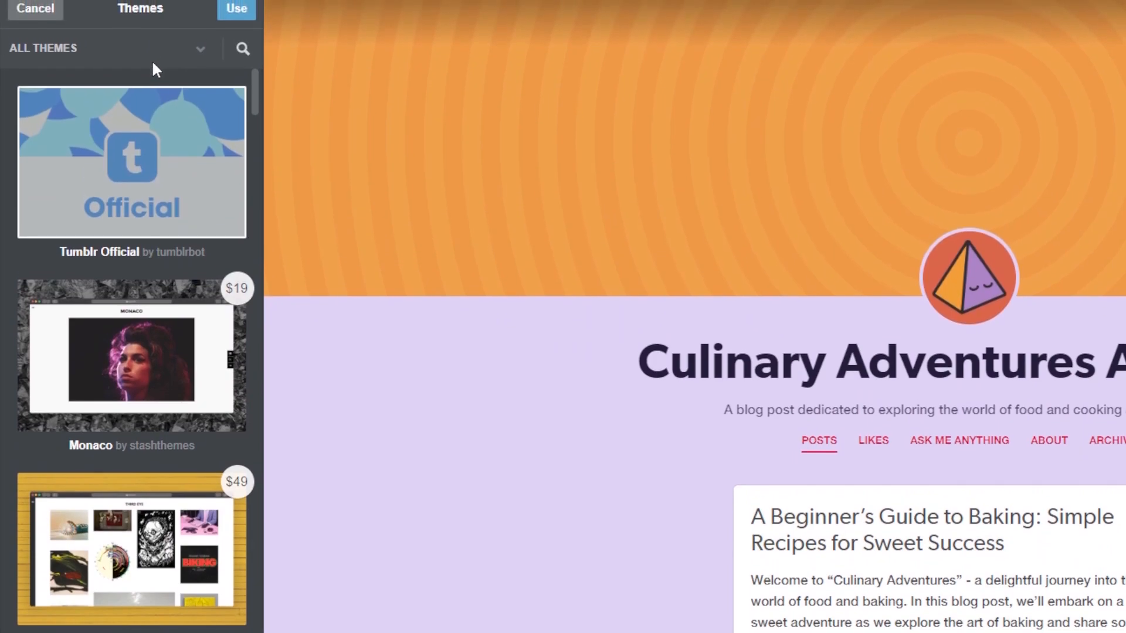
click(169, 49)
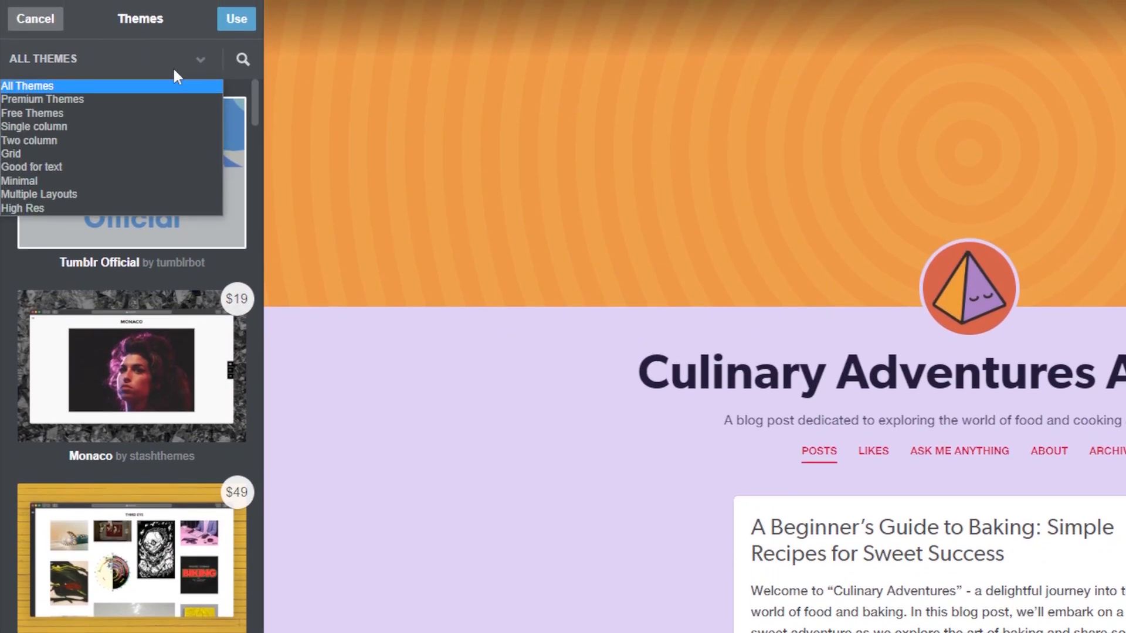
click(66, 113)
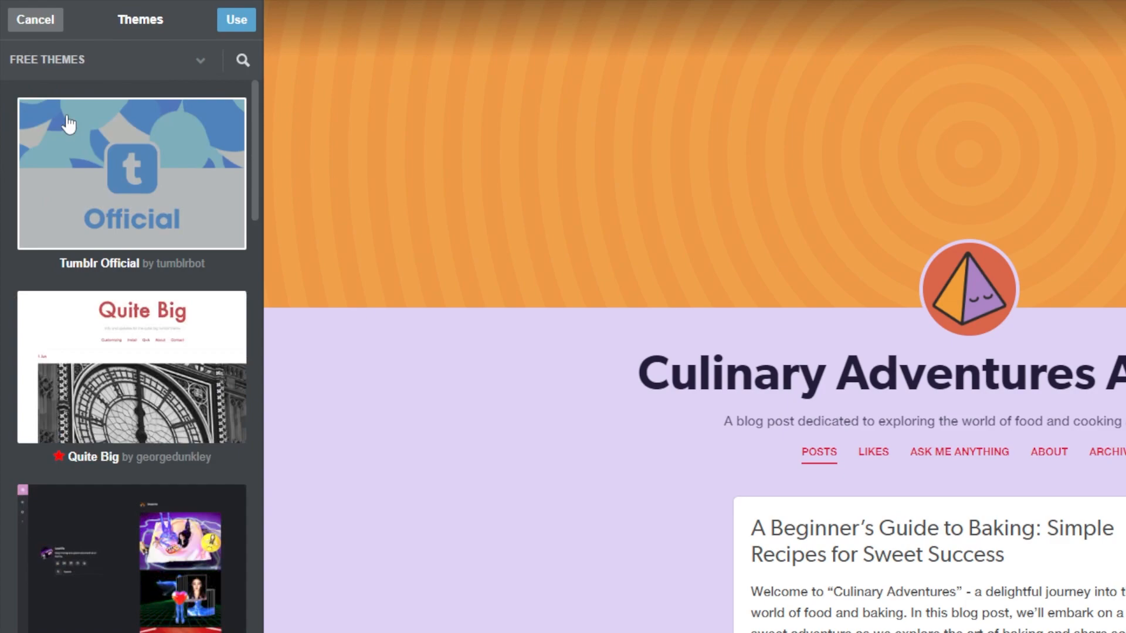
- Preview the free Stereo, cityscape and beaded themes on the blog one after another
scroll(155, 473, down, 8)
scroll(154, 472, down, 3)
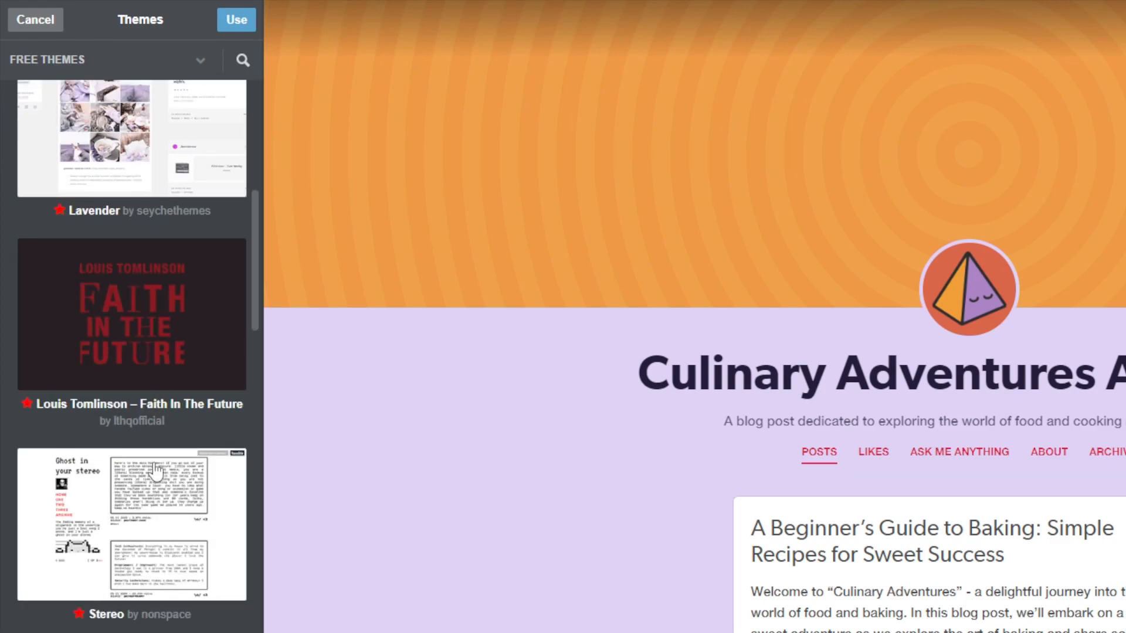
click(123, 486)
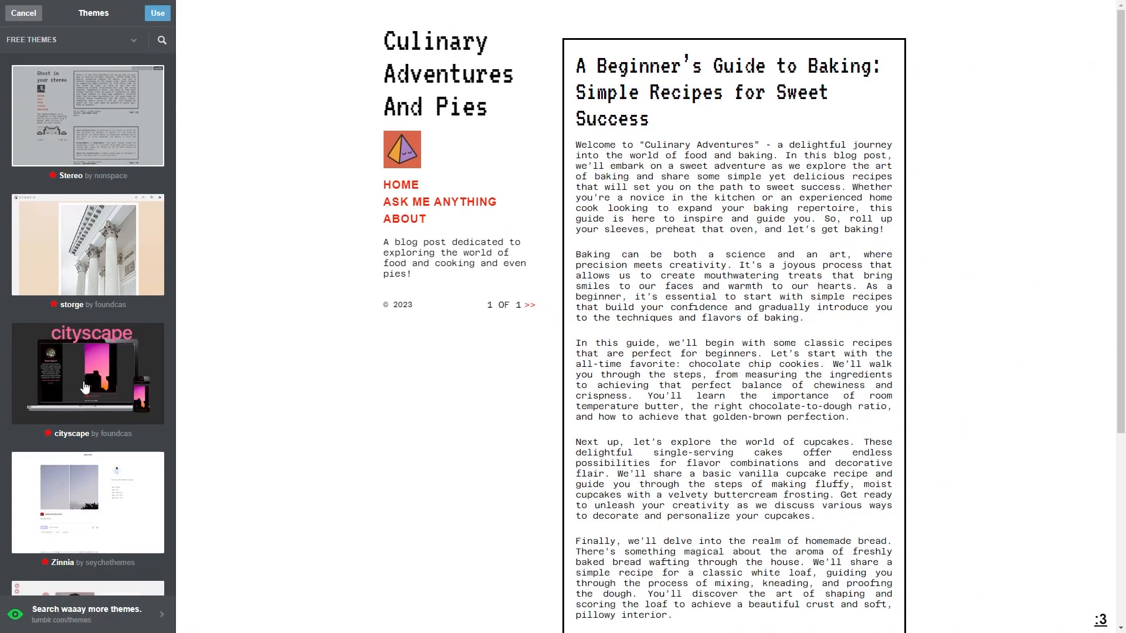
click(161, 531)
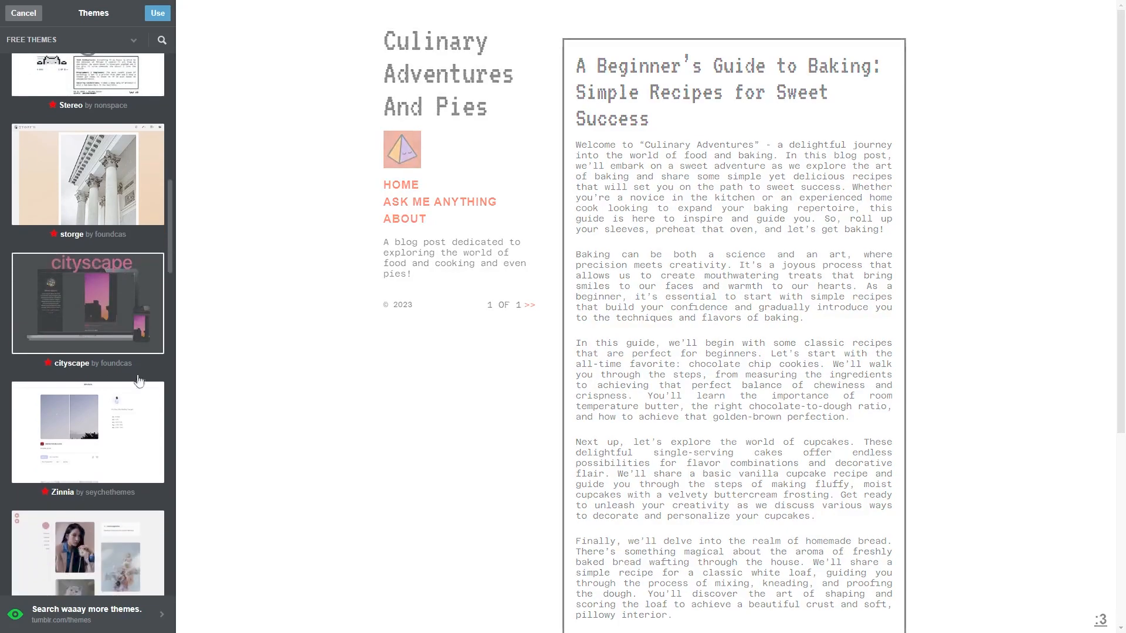
scroll(648, 273, down, 10)
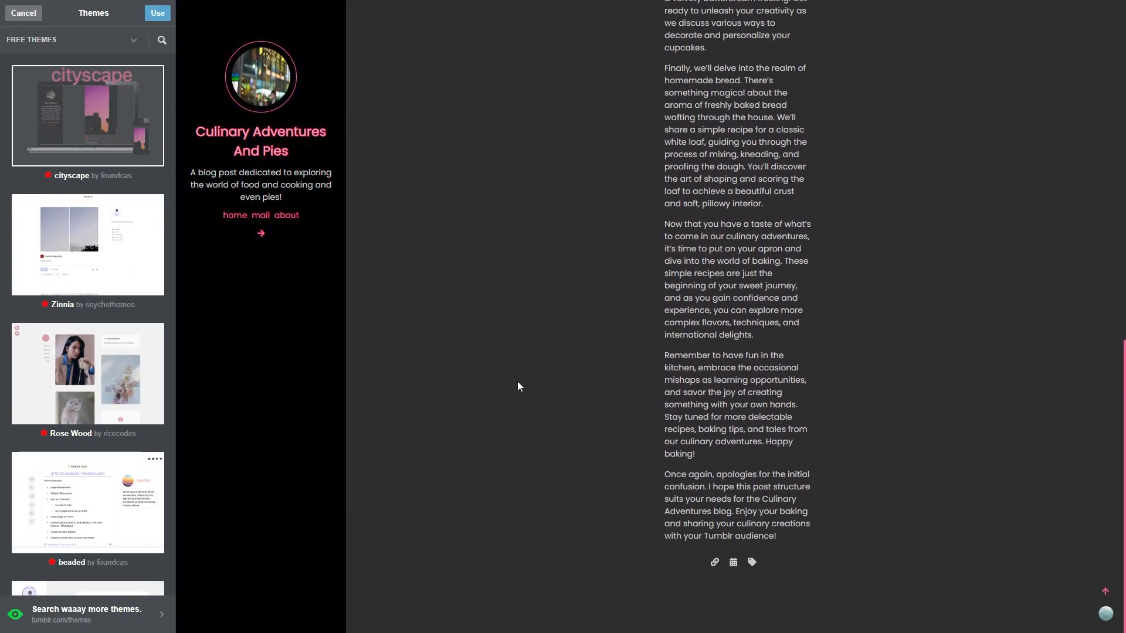
scroll(88, 437, down, 2)
click(82, 391)
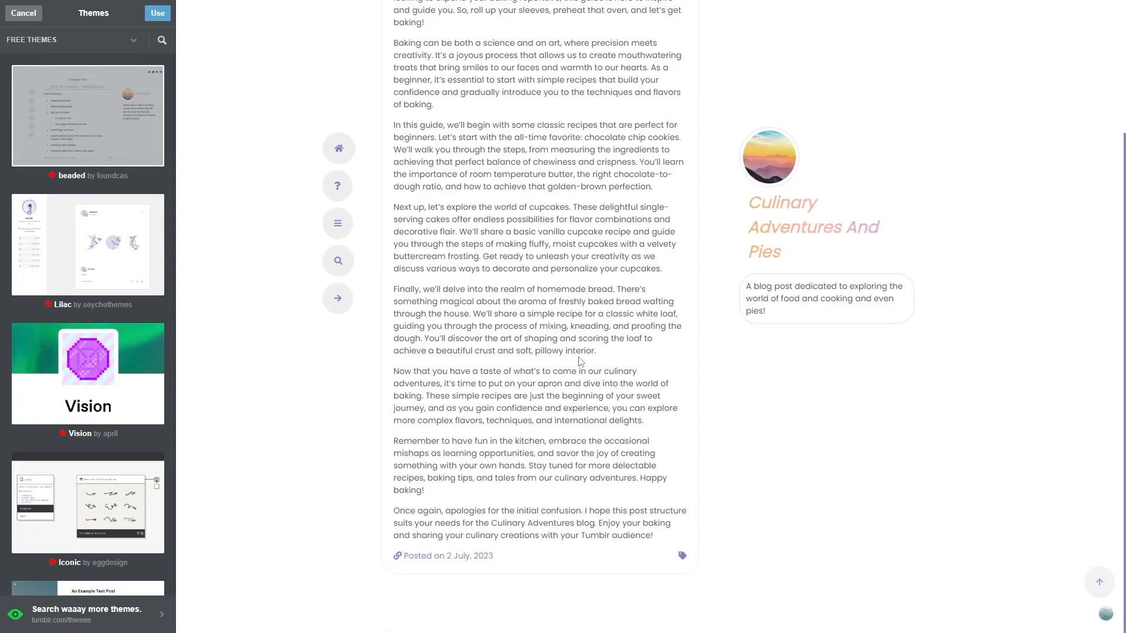
- Select the free Oscar theme and use it for the blog
scroll(91, 478, down, 5)
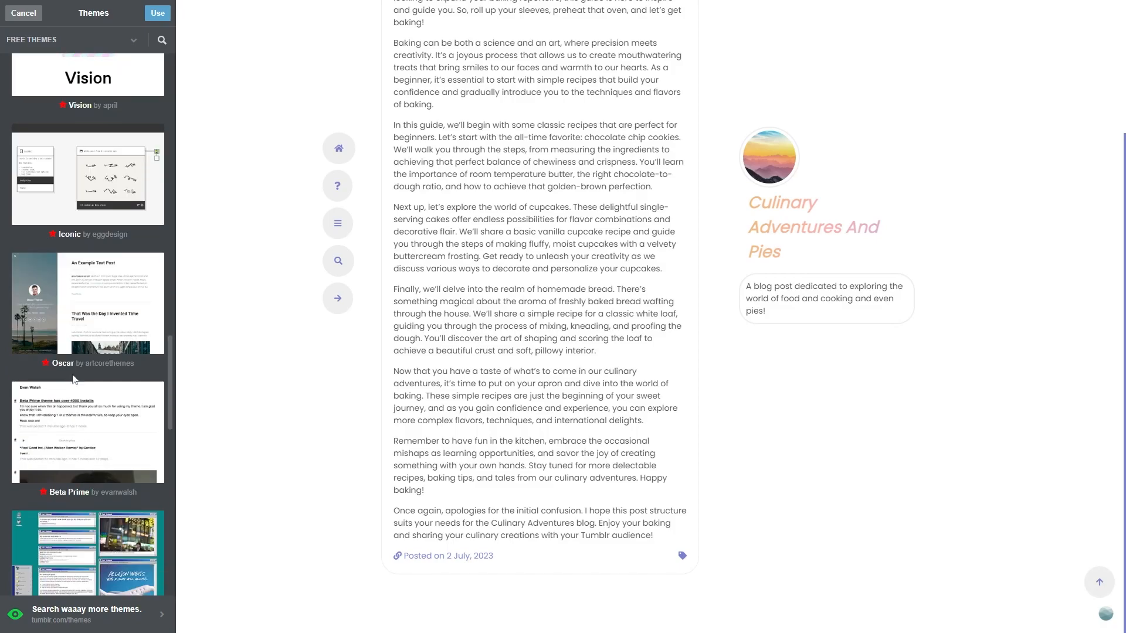
click(92, 324)
scroll(88, 329, up, 10)
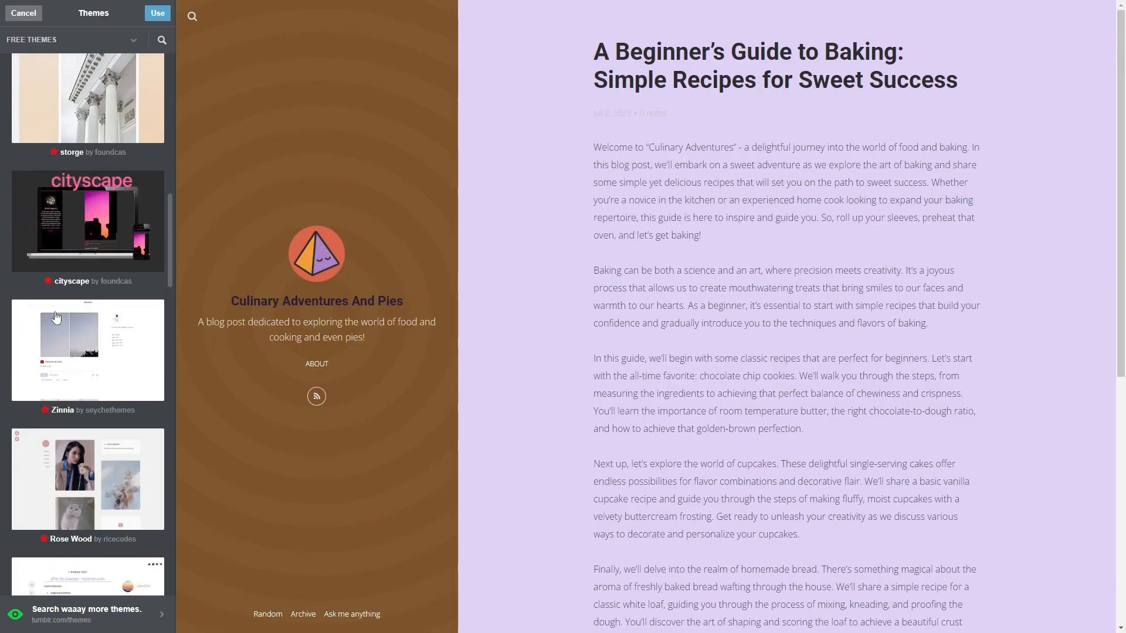
scroll(44, 310, up, 6)
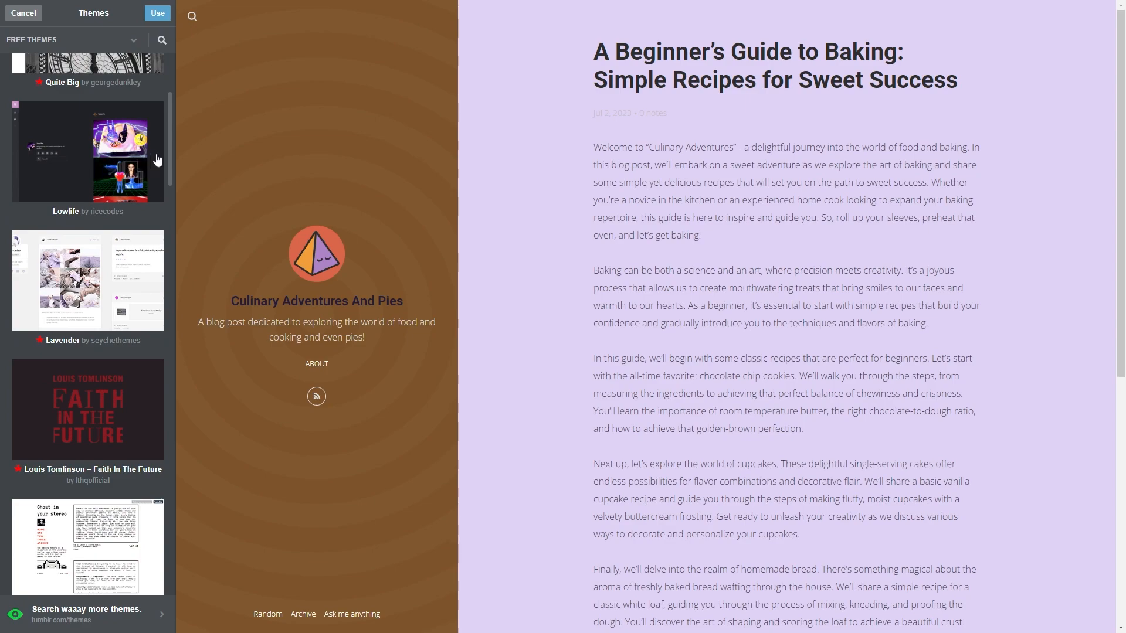
drag(169, 148, 167, 78)
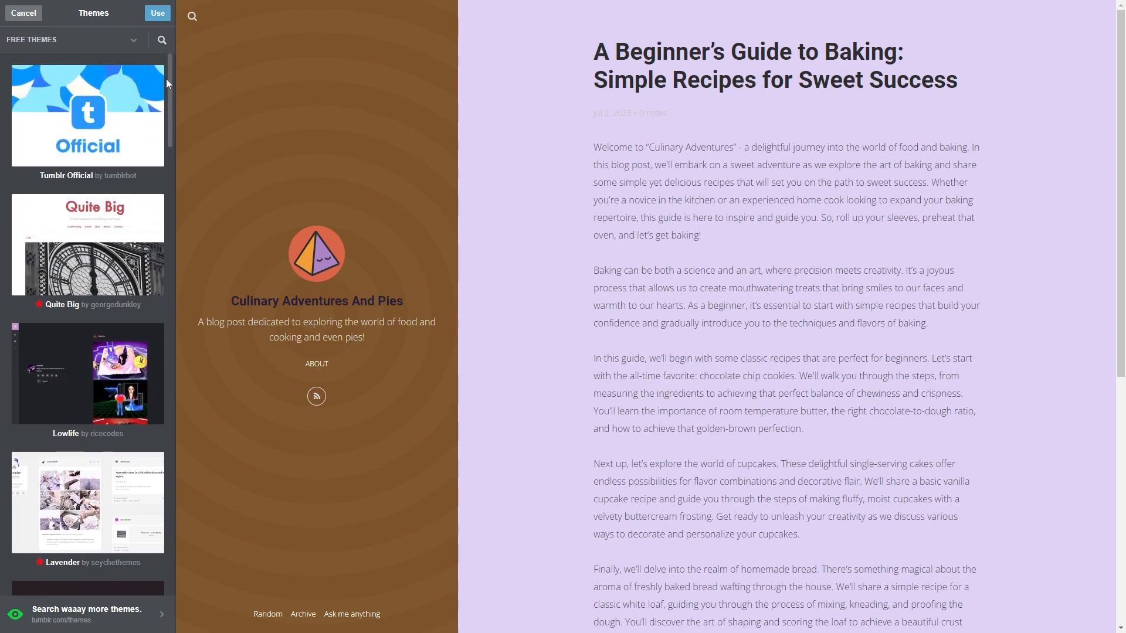
click(159, 13)
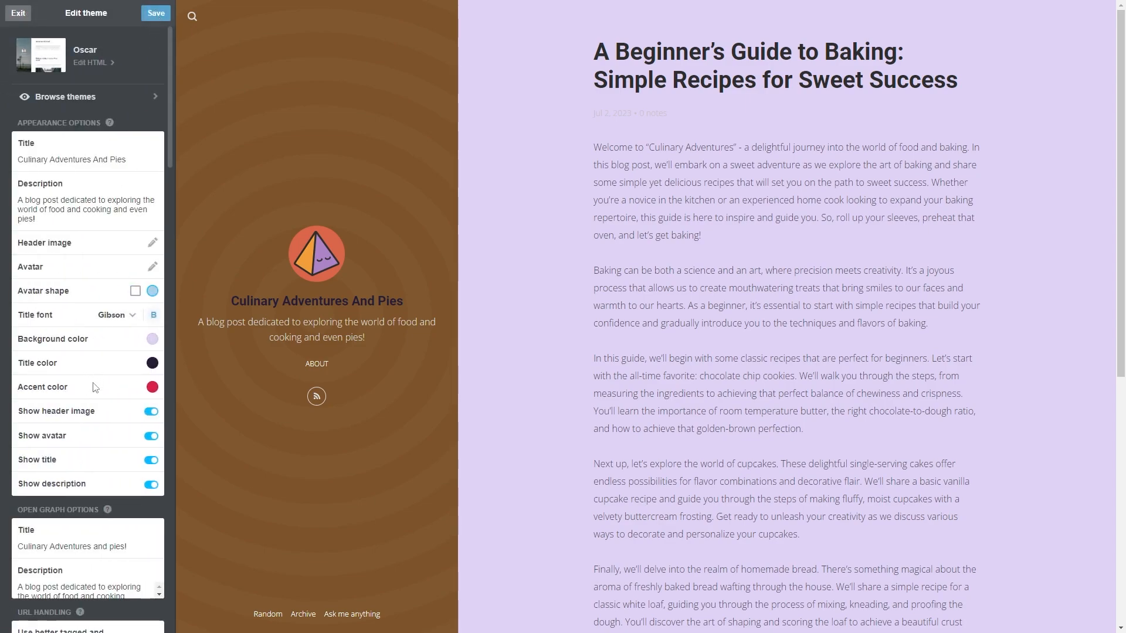
- Examine the Oscar theme's options, including its colors, fonts, display settings and social profile URL fields
scroll(94, 387, down, 3)
scroll(91, 409, down, 6)
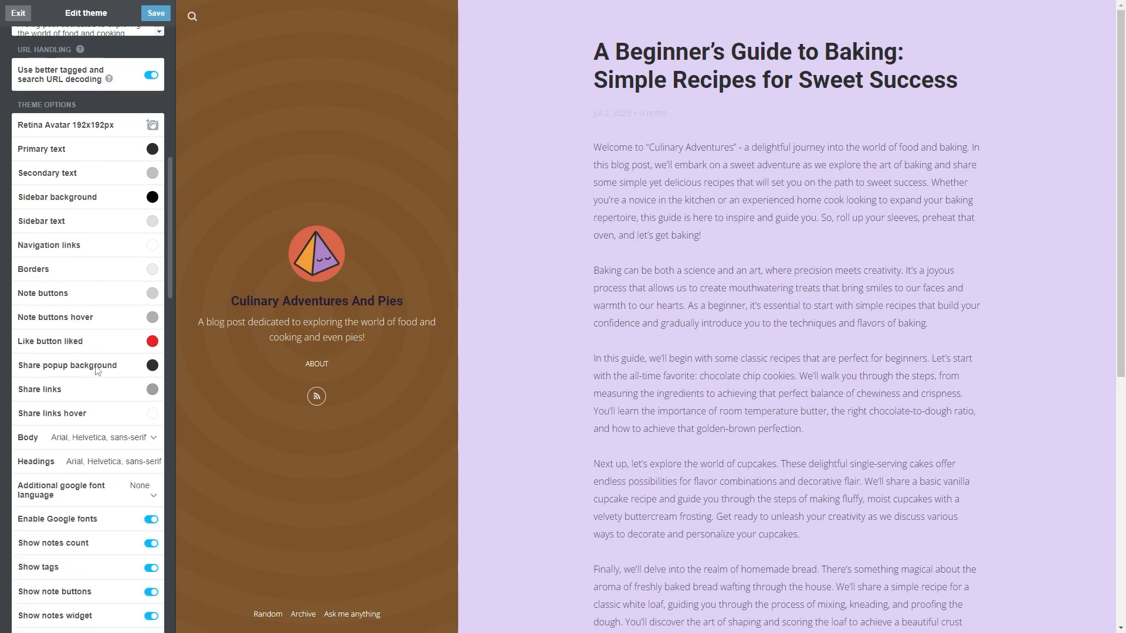
scroll(95, 359, down, 5)
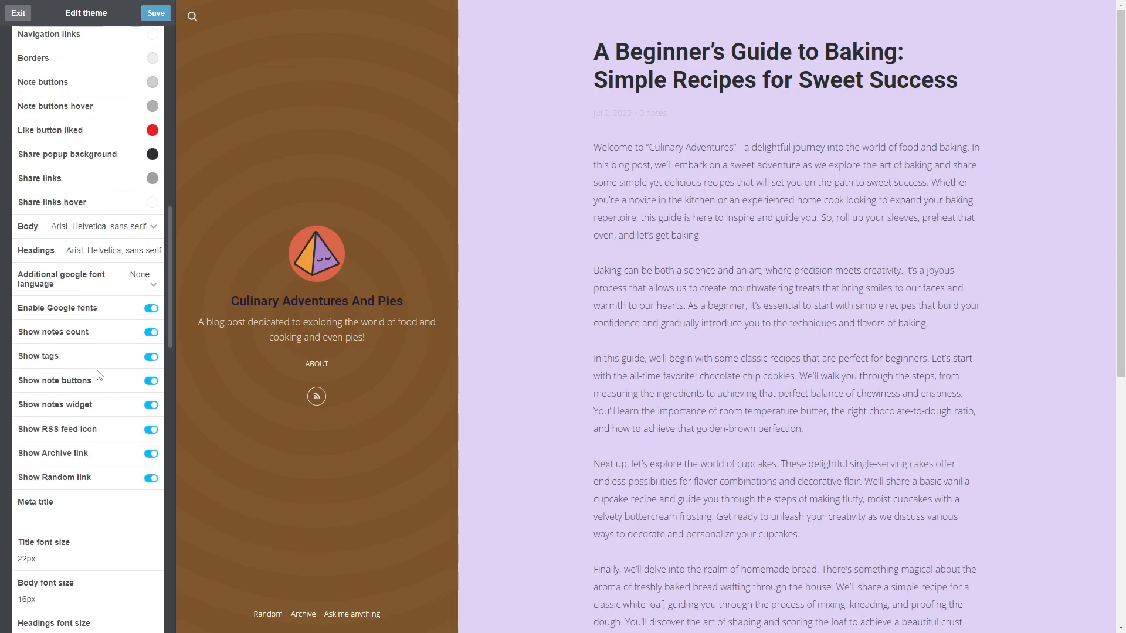
scroll(93, 368, down, 5)
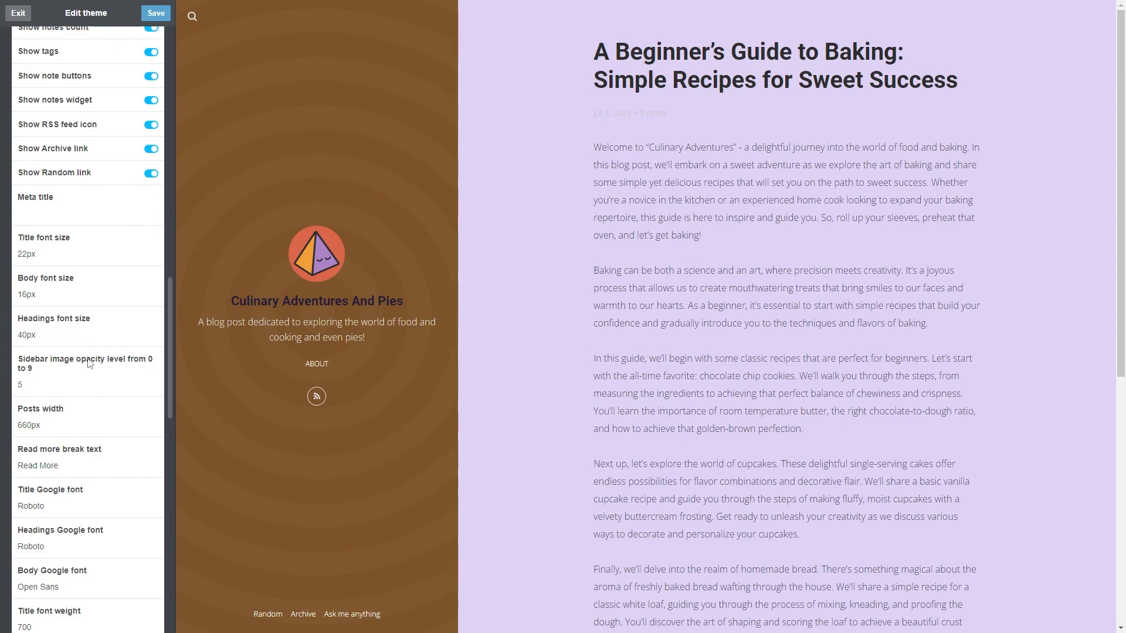
scroll(86, 365, down, 6)
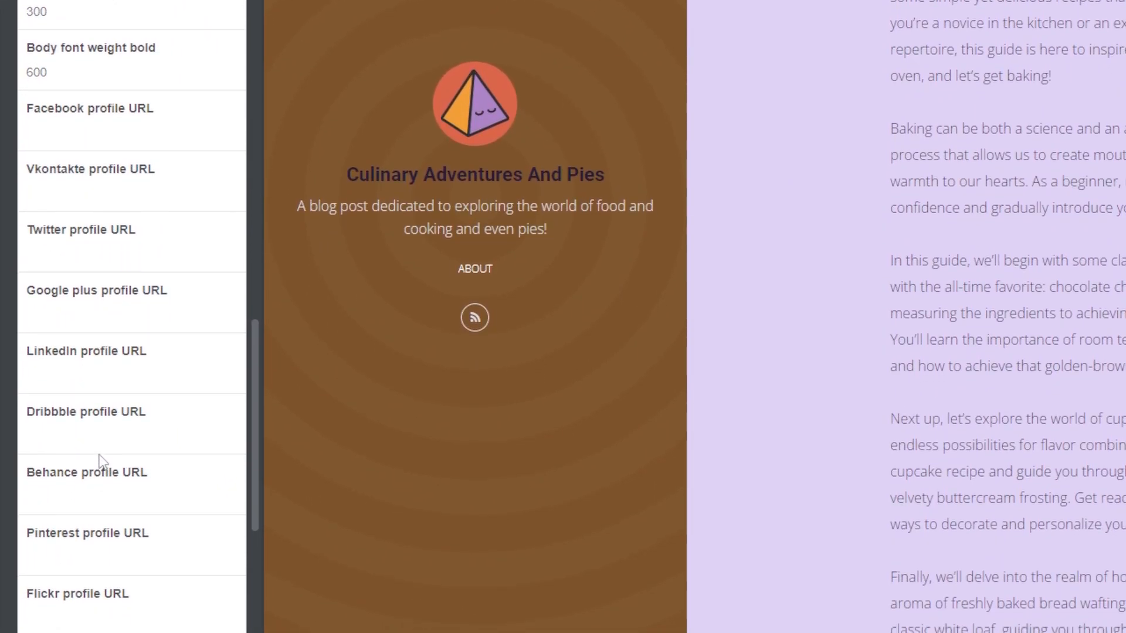
scroll(143, 545, down, 5)
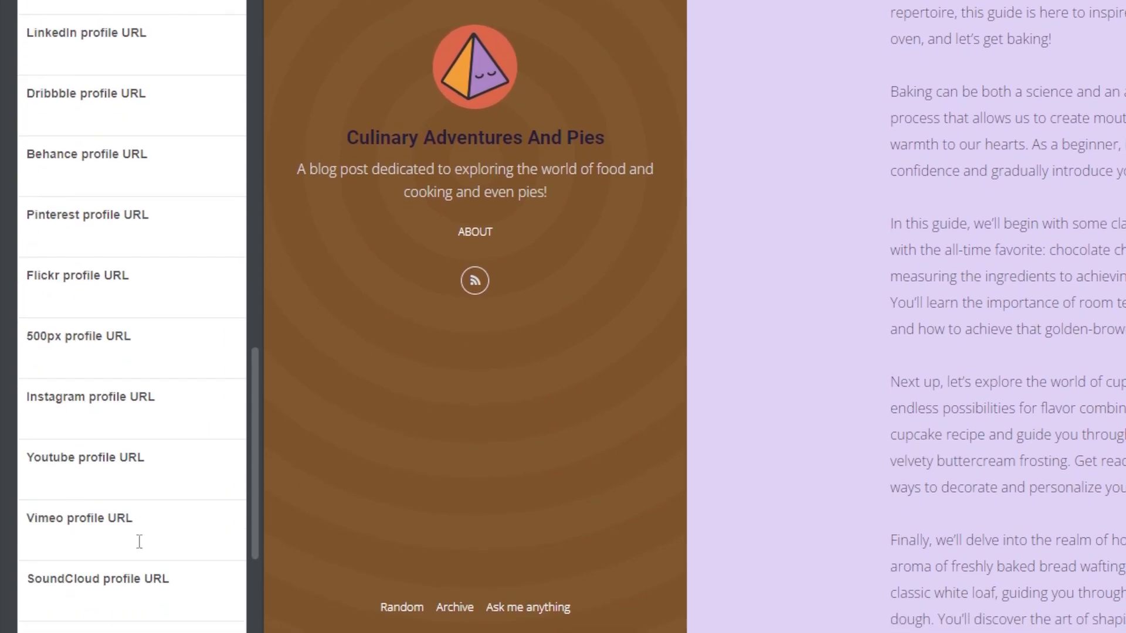
scroll(118, 502, down, 2)
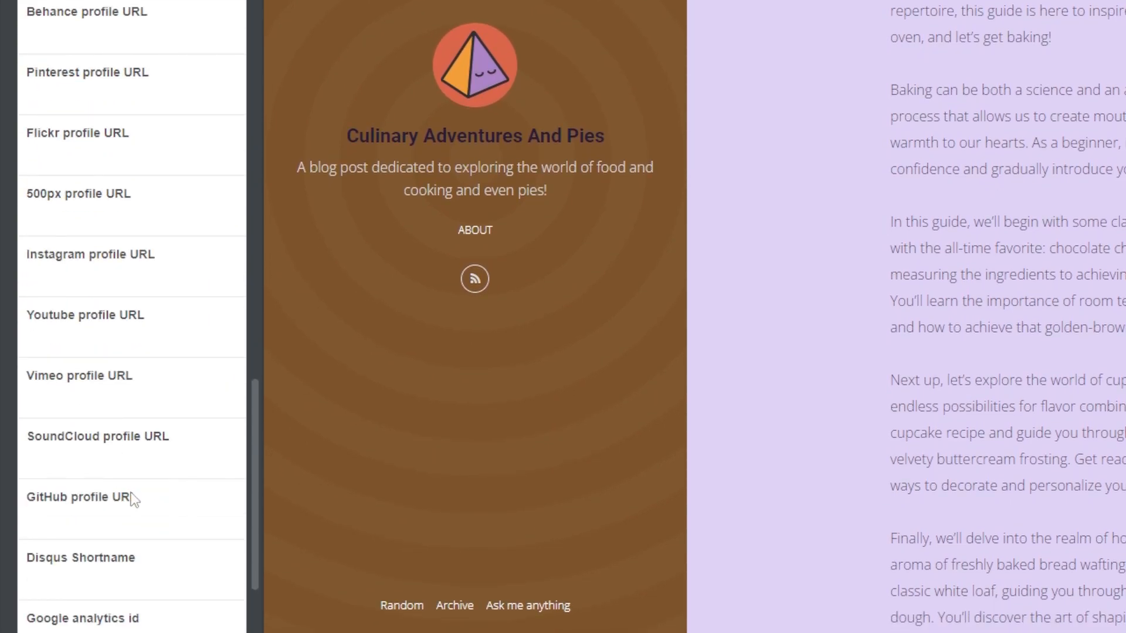
- Delete the blog's existing About page and confirm the deletion
scroll(134, 500, down, 3)
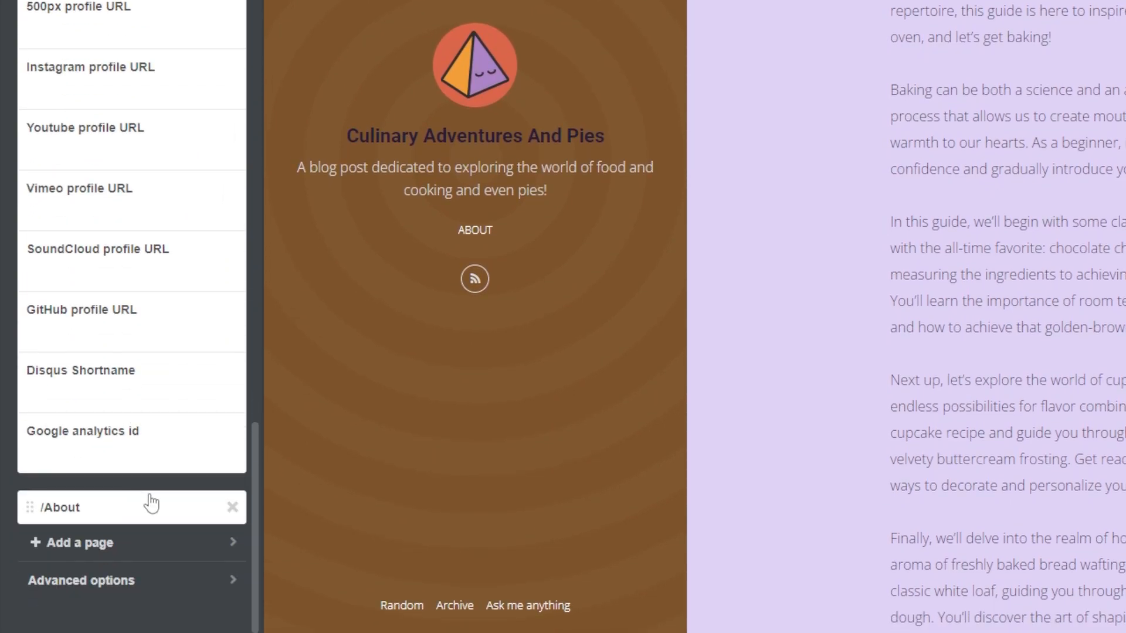
click(232, 508)
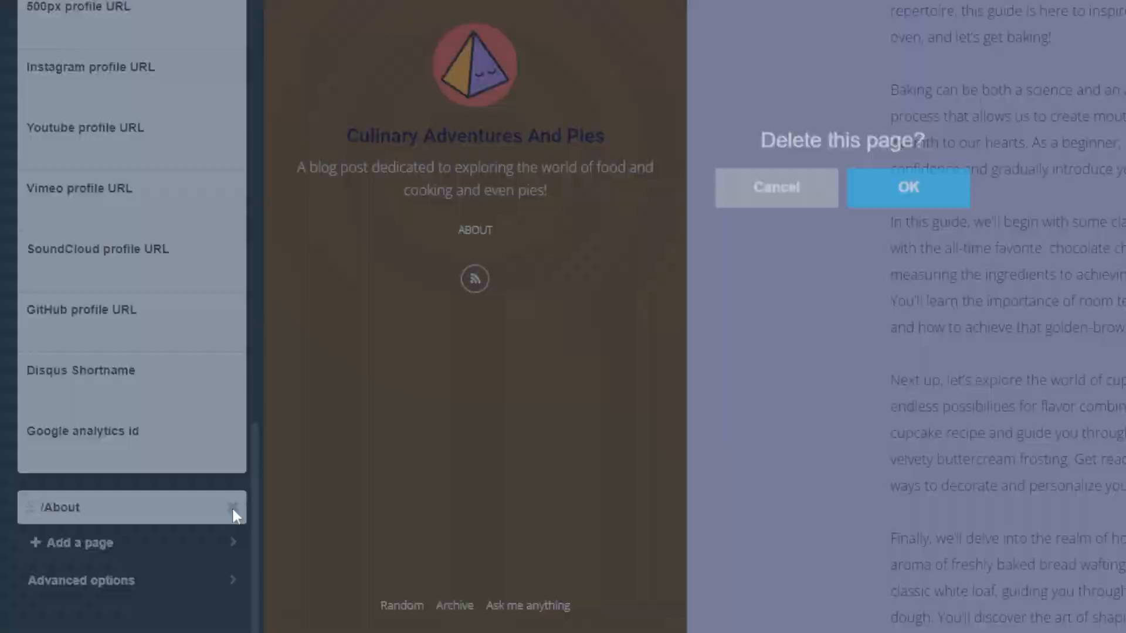
click(913, 195)
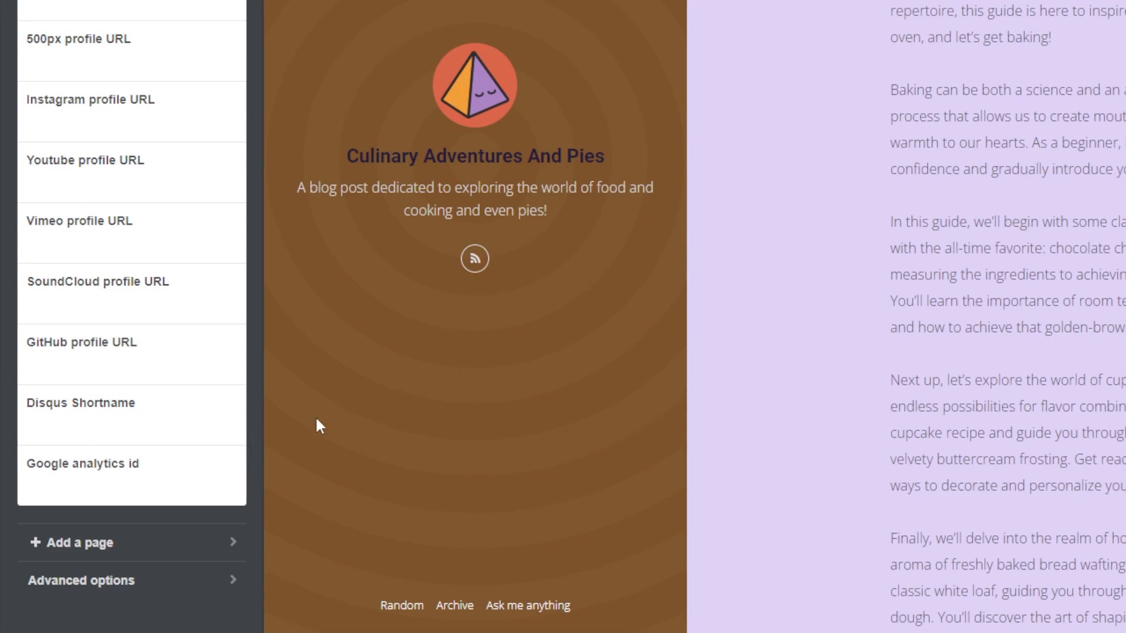
- Add a standard-layout page with the URL ending "About" and the page title "About"
click(67, 543)
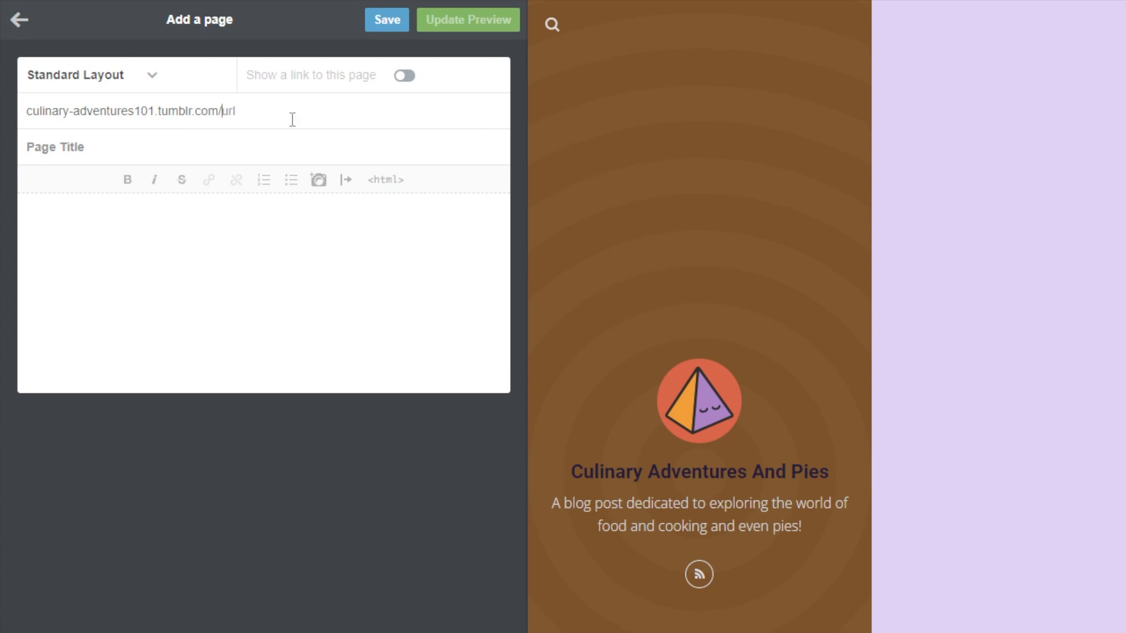
text(About)
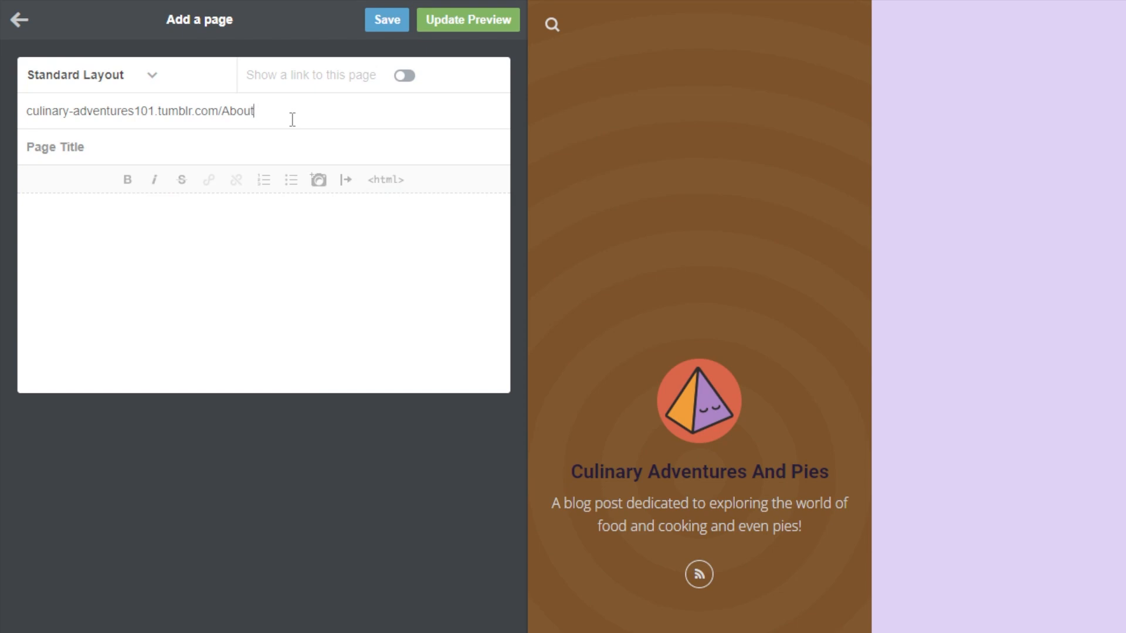
click(254, 134)
text(About)
- Enter "This content is about about" as the page's body text and enable showing a link to the page
click(200, 259)
text(This content is about )
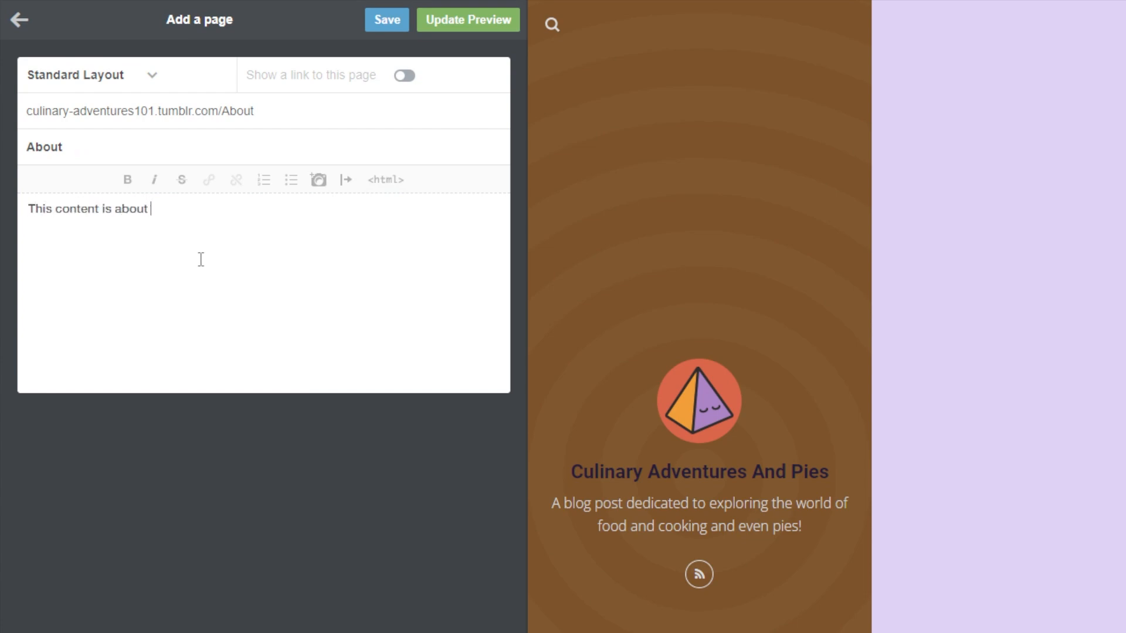
text(about)
click(406, 77)
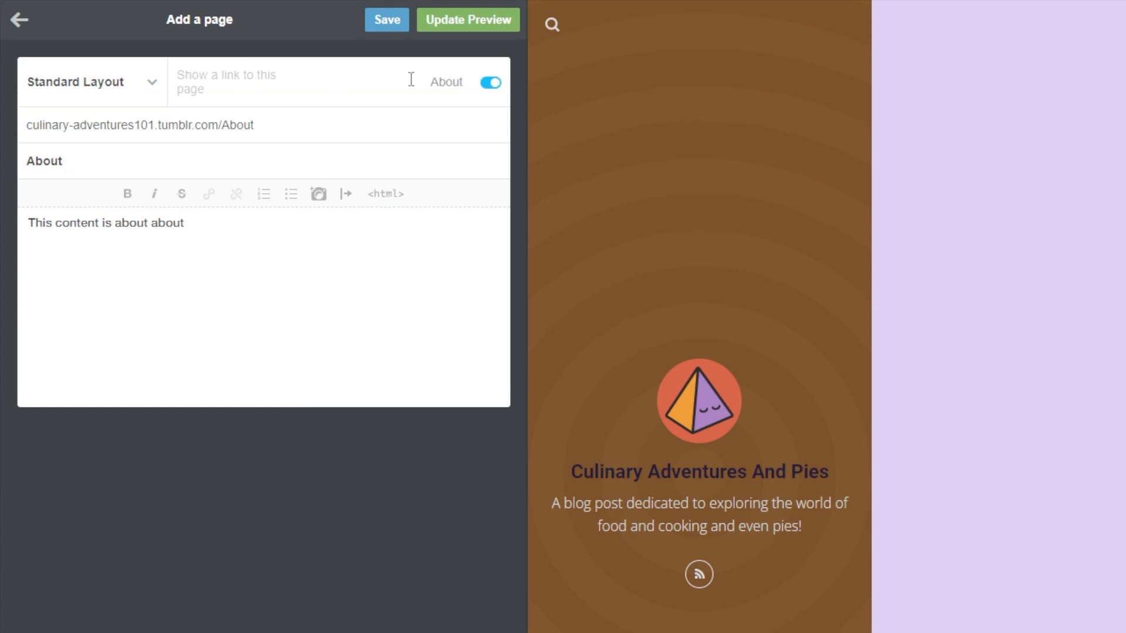
- Update the preview with the new About page and save the page
click(441, 24)
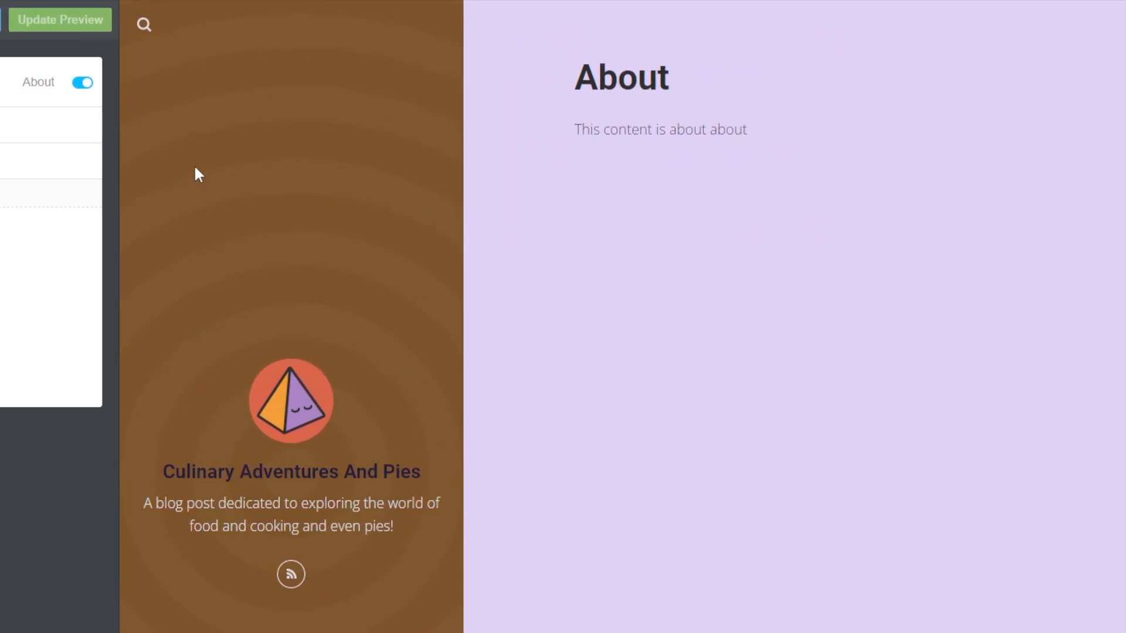
click(100, 26)
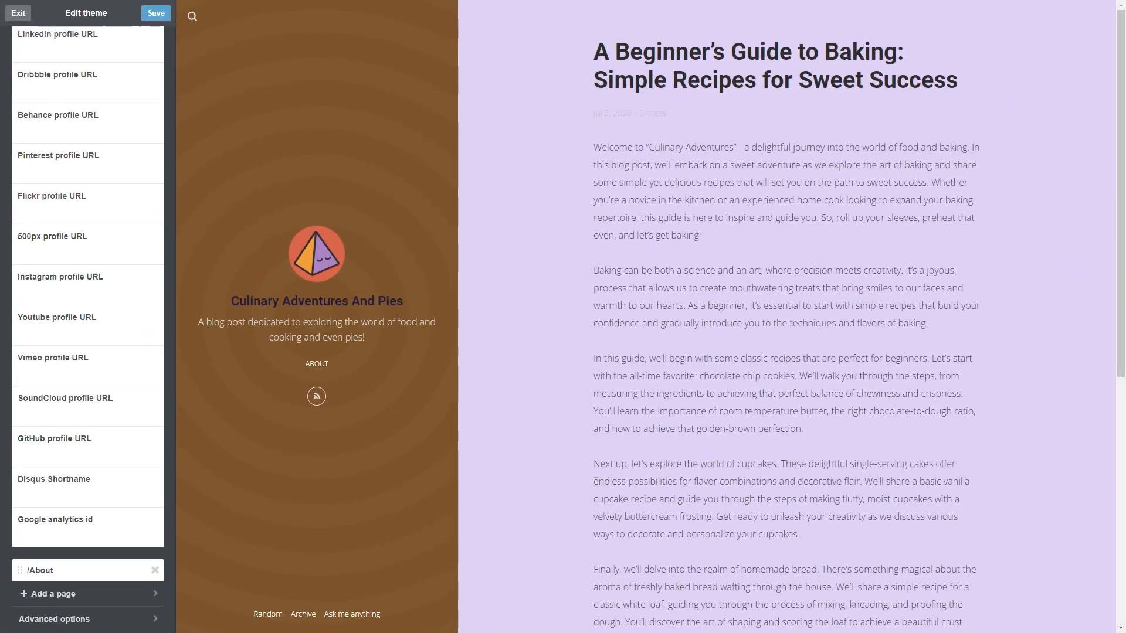
- Browse the free themes and apply the Lavender theme to the blog
scroll(88, 352, up, 15)
scroll(164, 125, up, 5)
click(76, 95)
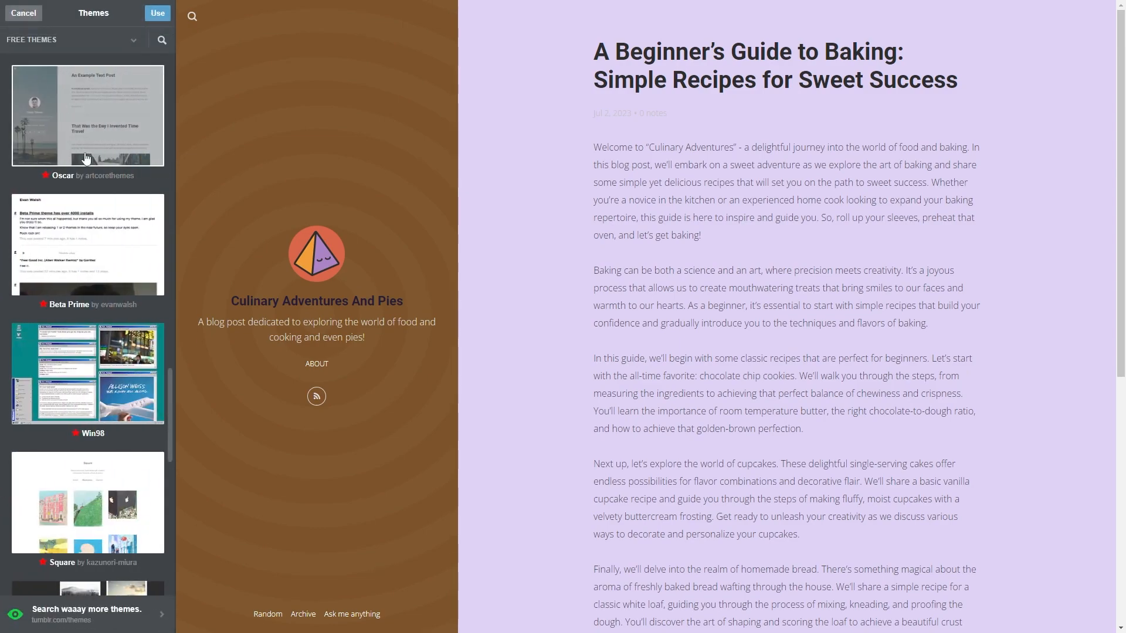
scroll(75, 234, down, 6)
click(90, 412)
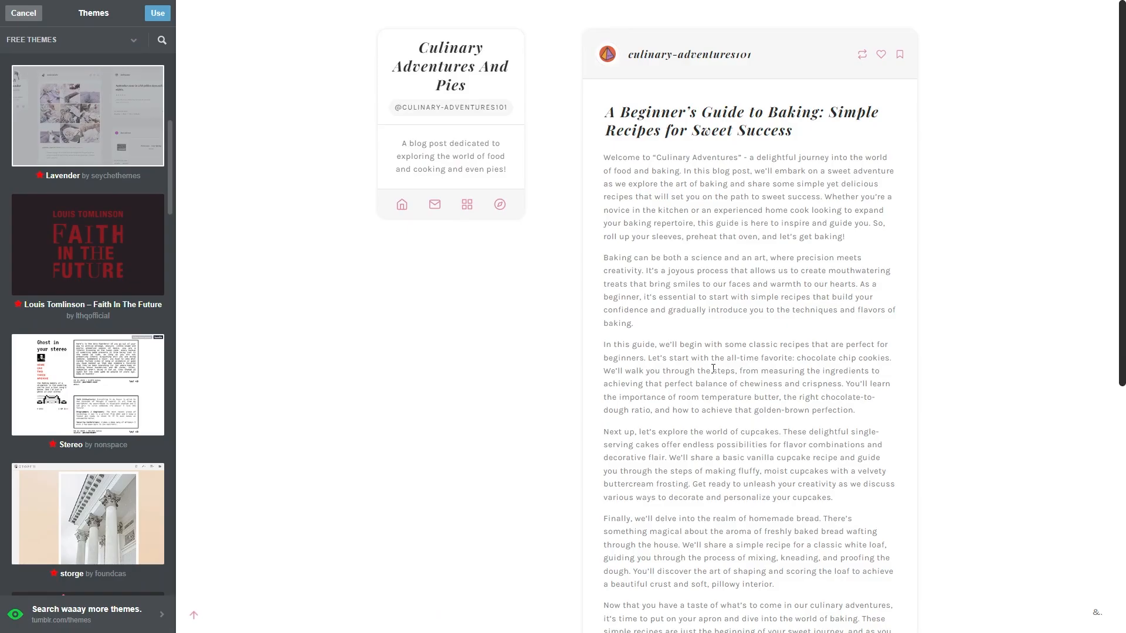
click(157, 13)
- Try toggling the theme's Rounded Corners and Hide Caption options, and enable Two Columns
scroll(117, 413, down, 7)
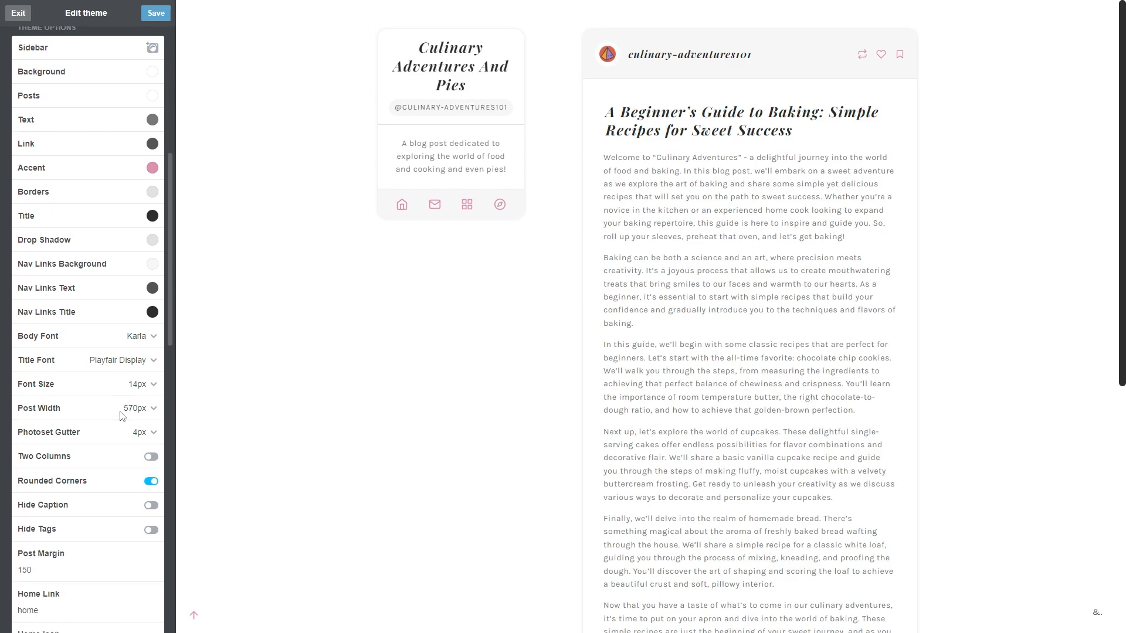
scroll(119, 411, up, 3)
scroll(98, 293, down, 3)
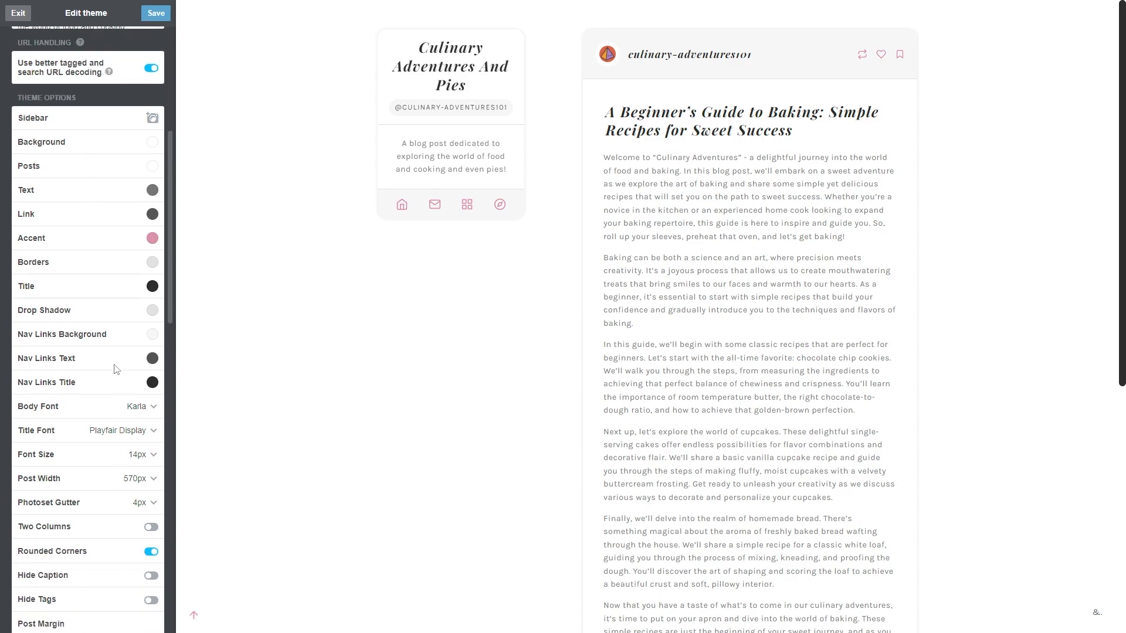
click(152, 435)
click(151, 410)
click(151, 410)
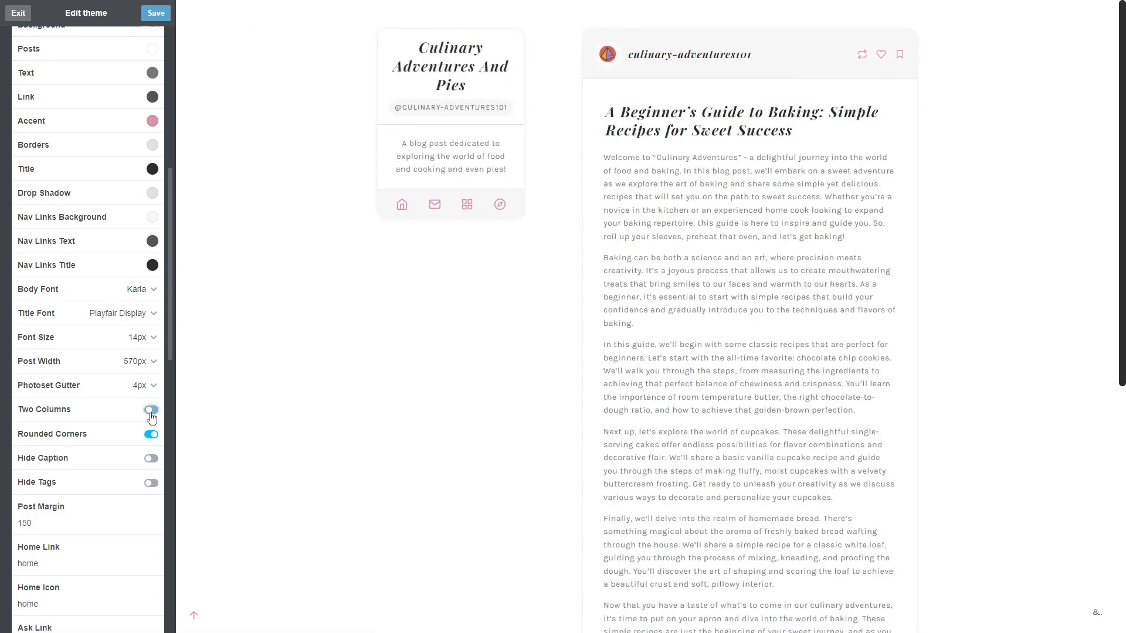
click(151, 434)
click(151, 434)
click(151, 409)
click(154, 462)
click(153, 462)
- Examine the Lavender theme's remaining options, including its link fields and pages, and review the previewed blog post
scroll(128, 509, down, 3)
scroll(138, 490, down, 12)
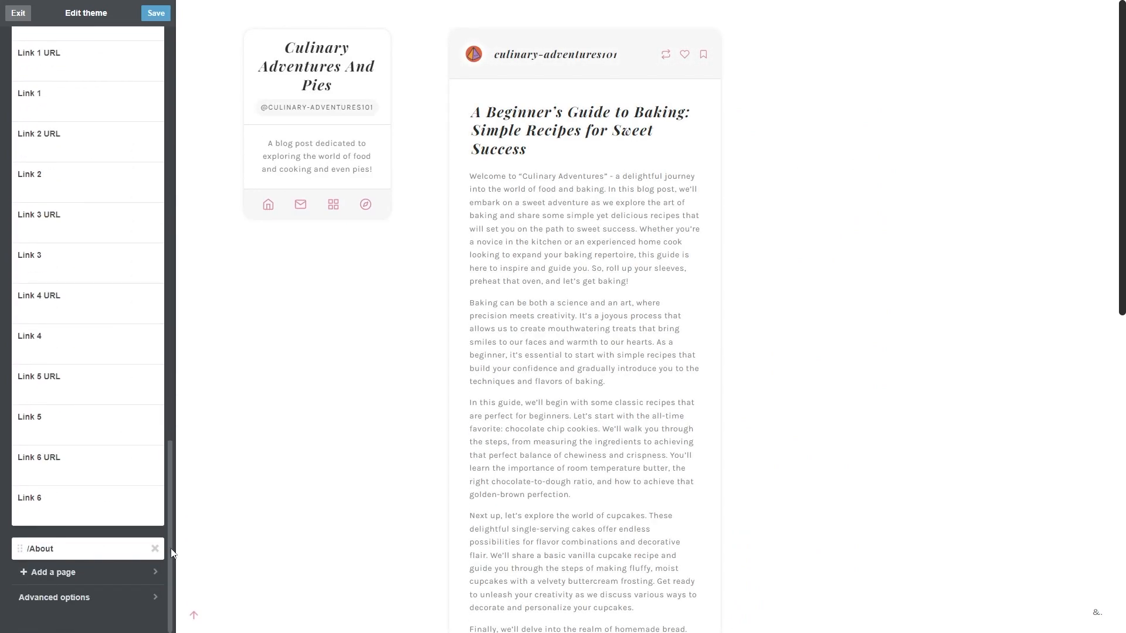
scroll(152, 516, up, 15)
scroll(148, 435, down, 6)
scroll(148, 435, down, 7)
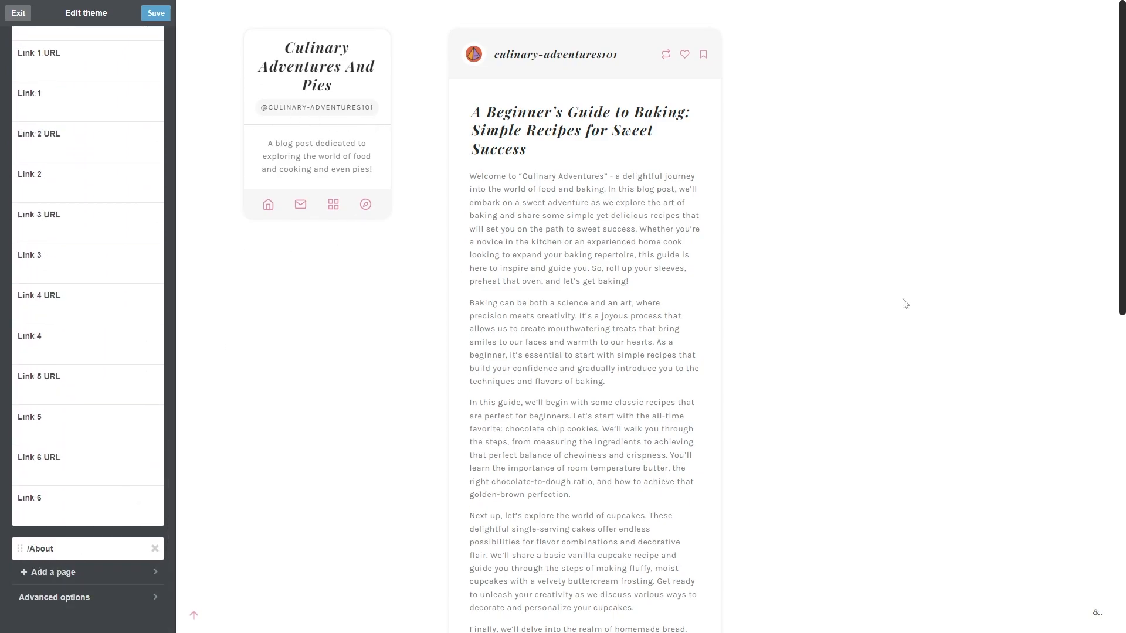
scroll(985, 317, down, 10)
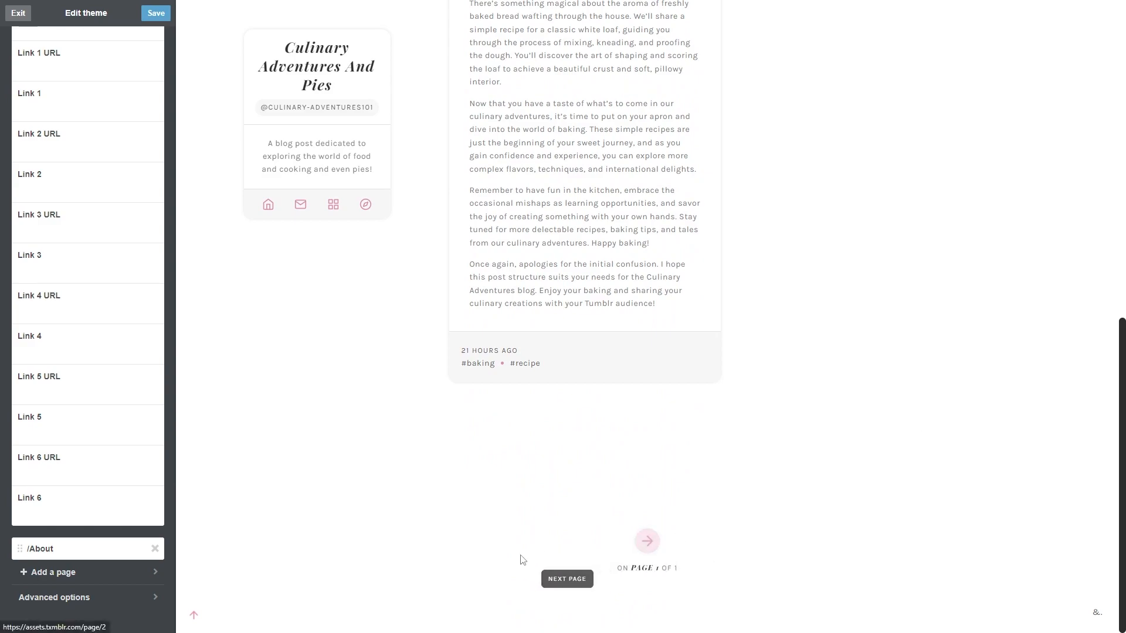
scroll(44, 426, up, 5)
scroll(44, 426, up, 15)
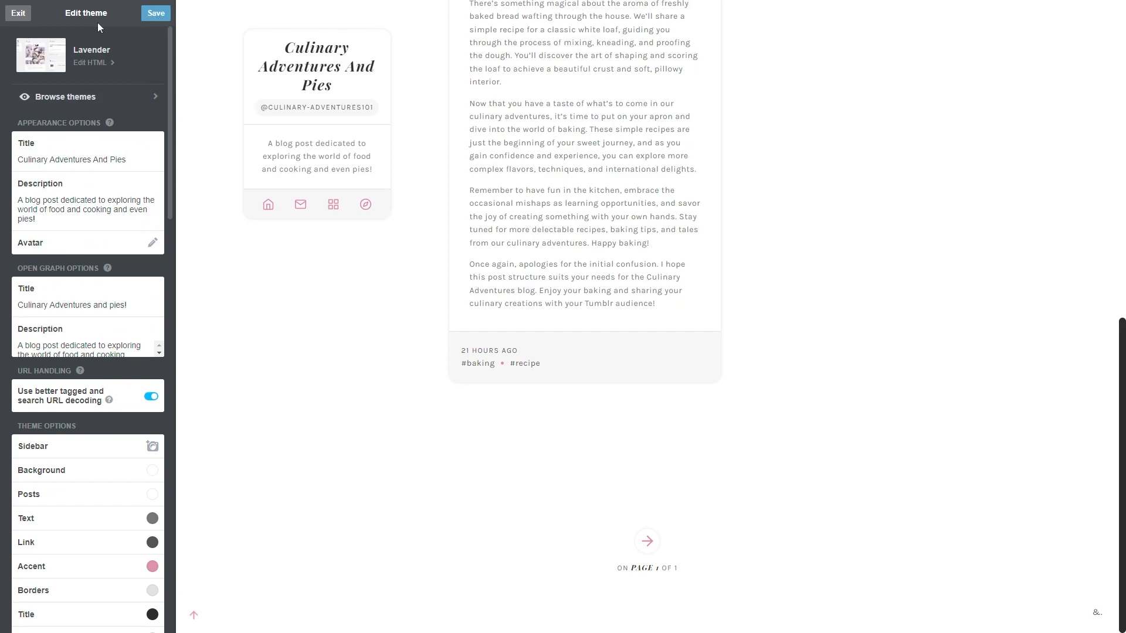
scroll(622, 401, up, 10)
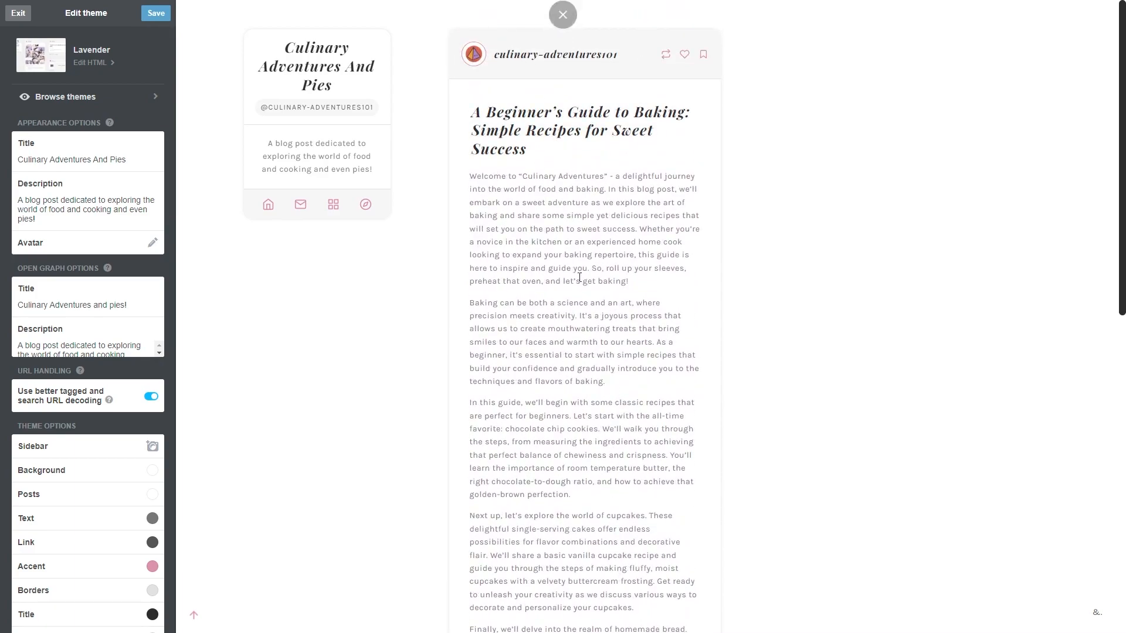
- Save the theme changes and exit the theme editor to look over the blog settings
click(156, 14)
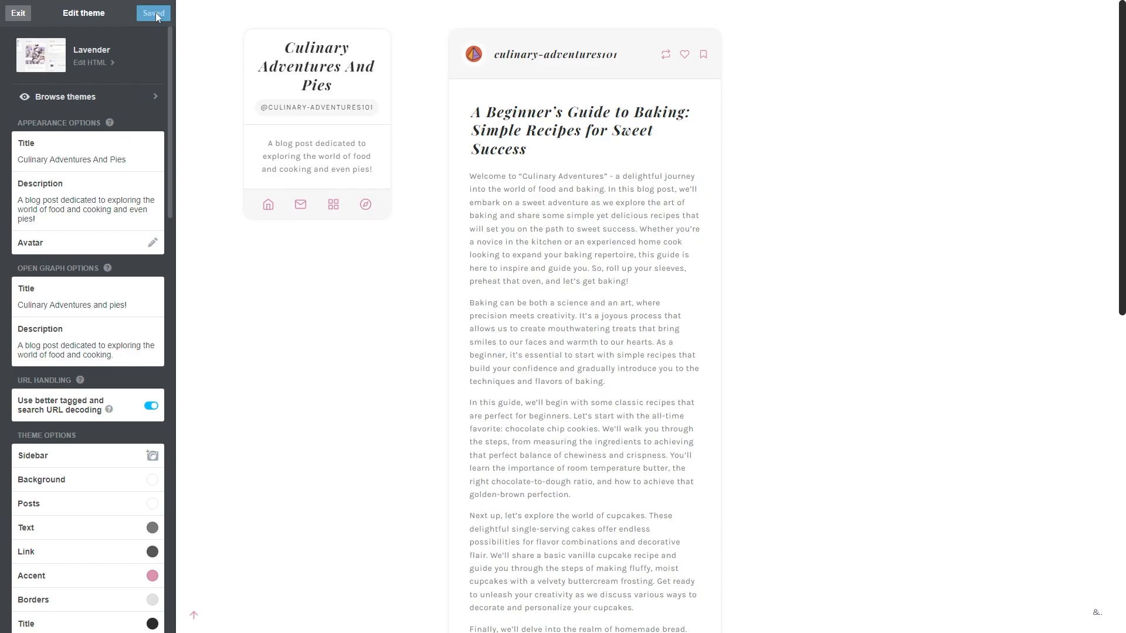
click(23, 15)
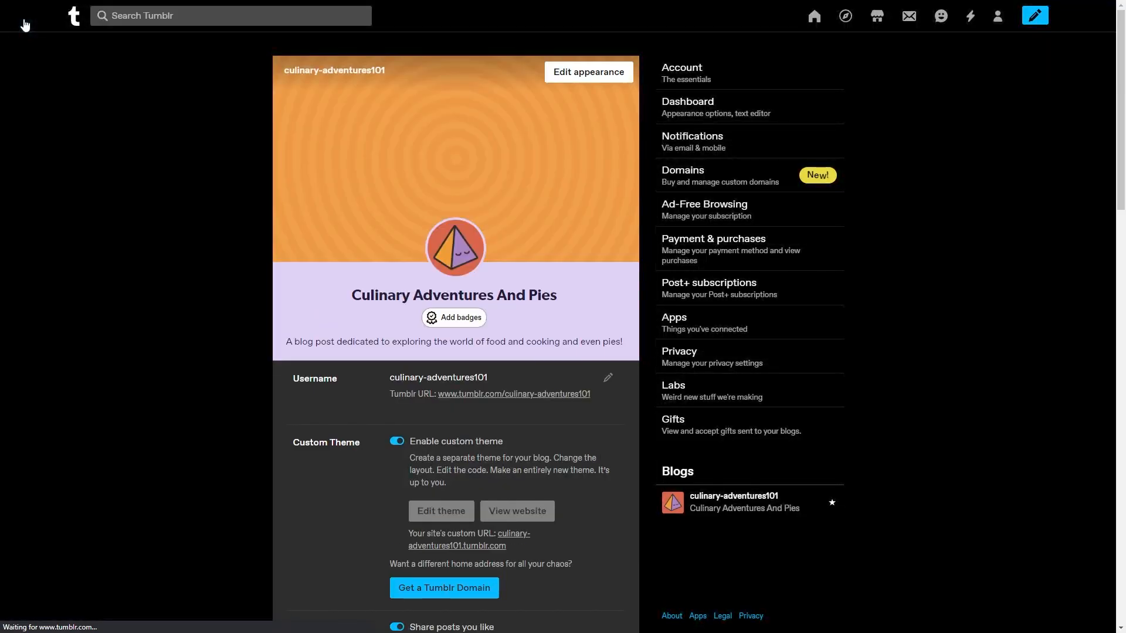
scroll(397, 380, down, 4)
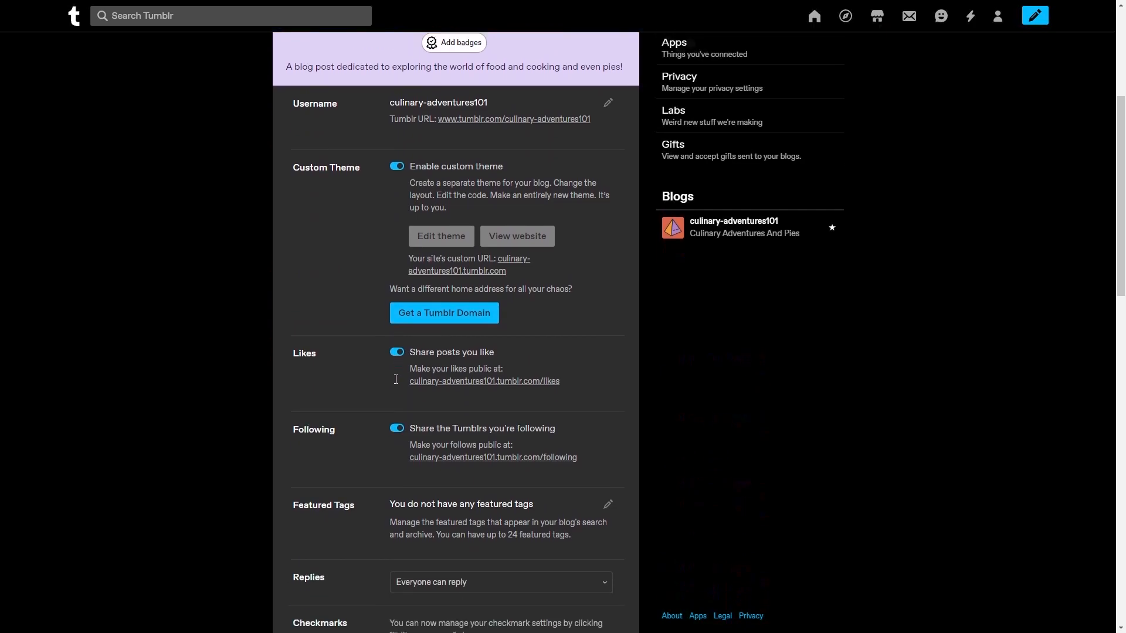
scroll(396, 379, down, 9)
scroll(414, 389, up, 13)
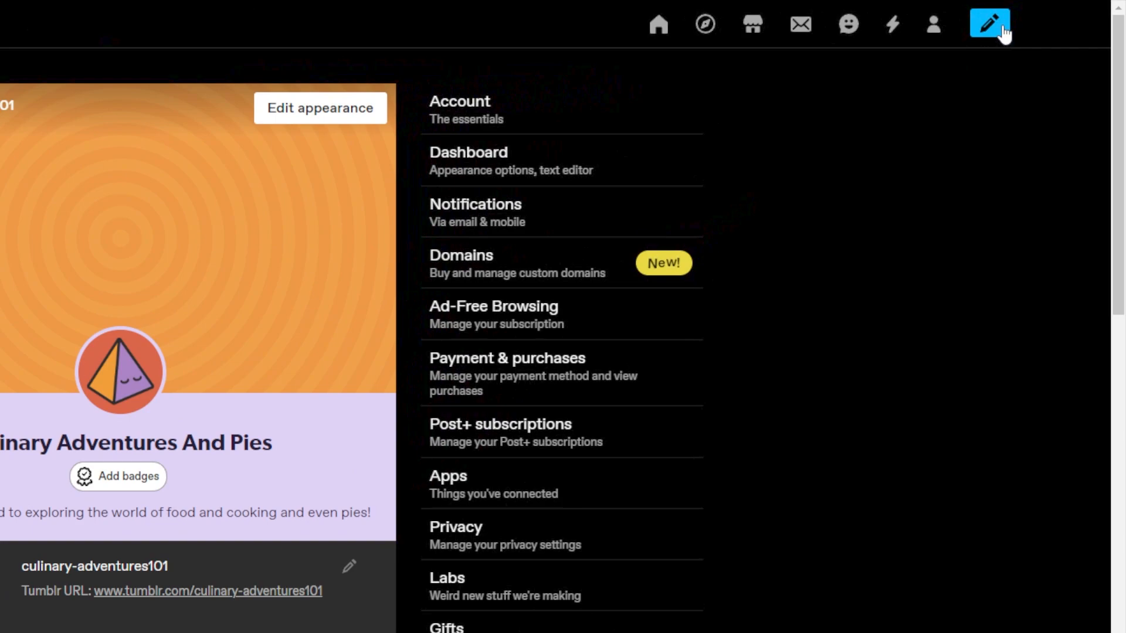
- Start a new text post and title it "This is my second blog"
click(1005, 28)
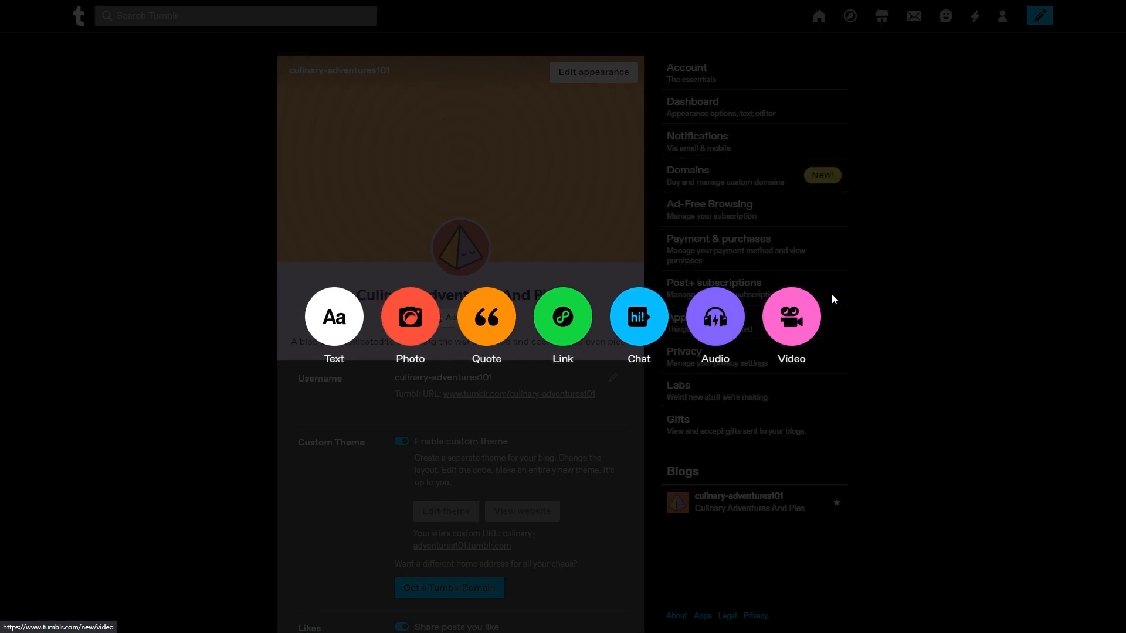
click(335, 334)
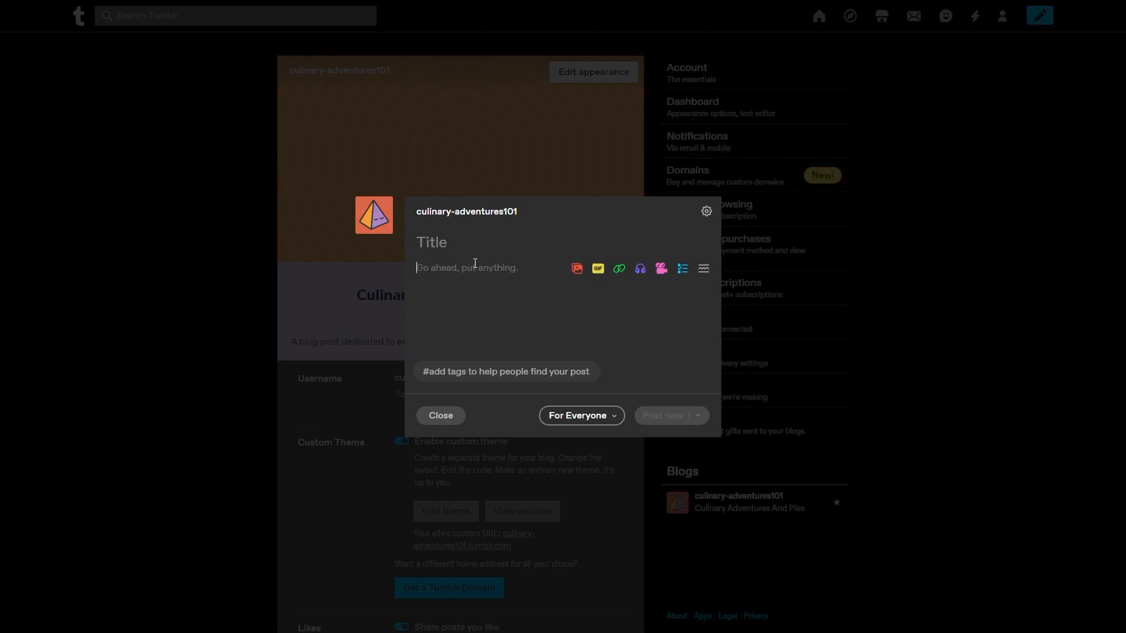
click(507, 248)
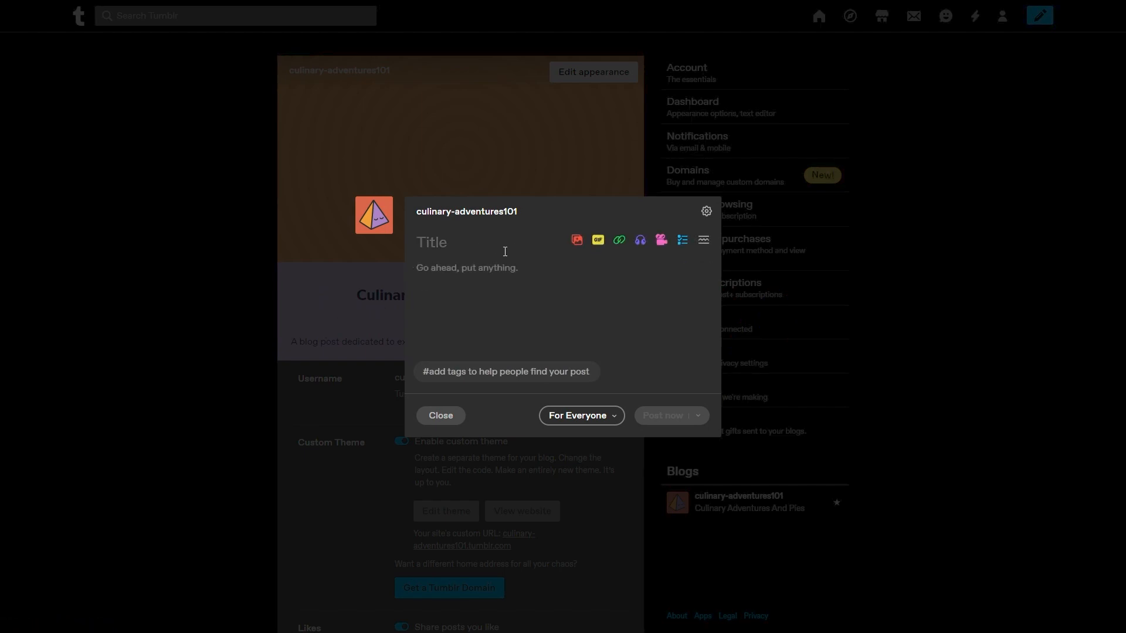
text(This i)
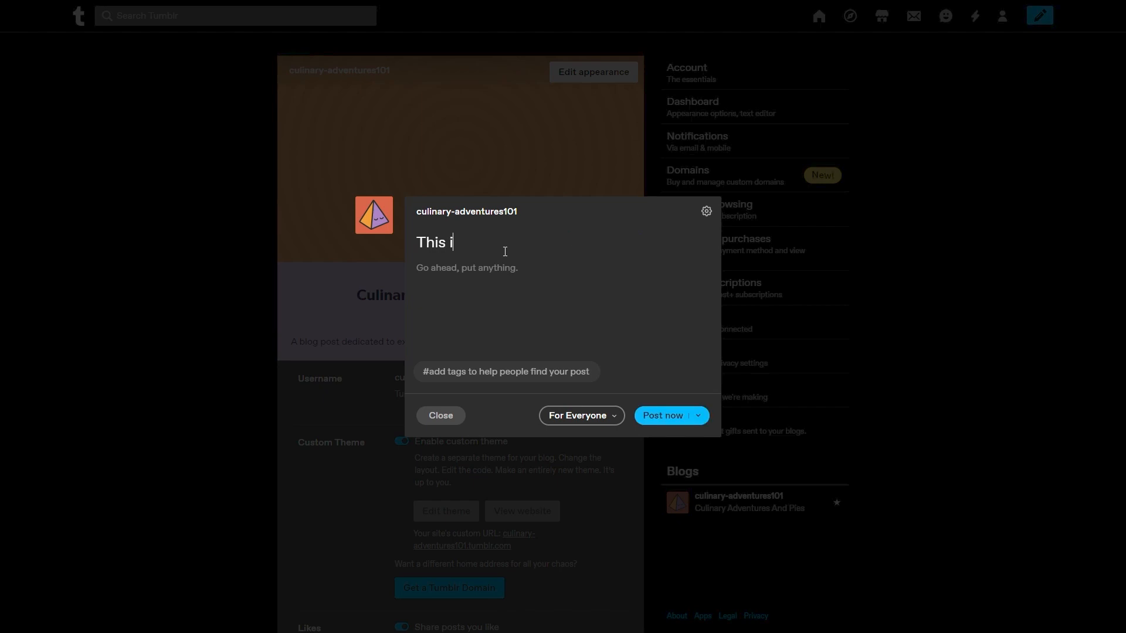
text(s my seocnd)
key(BackSpace)
key(BackSpace)
key(BackSpace)
key(BackSpace)
text(cond blog)
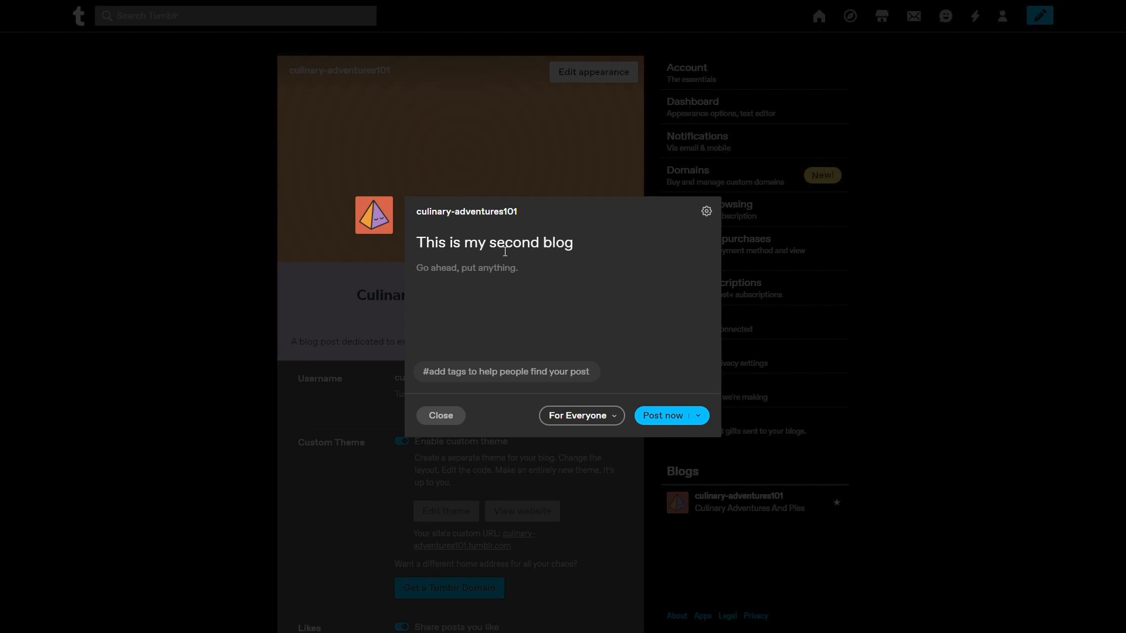
- Enter "The never ending repeats and repeats and repeats" as the first paragraph of the post's body
click(498, 268)
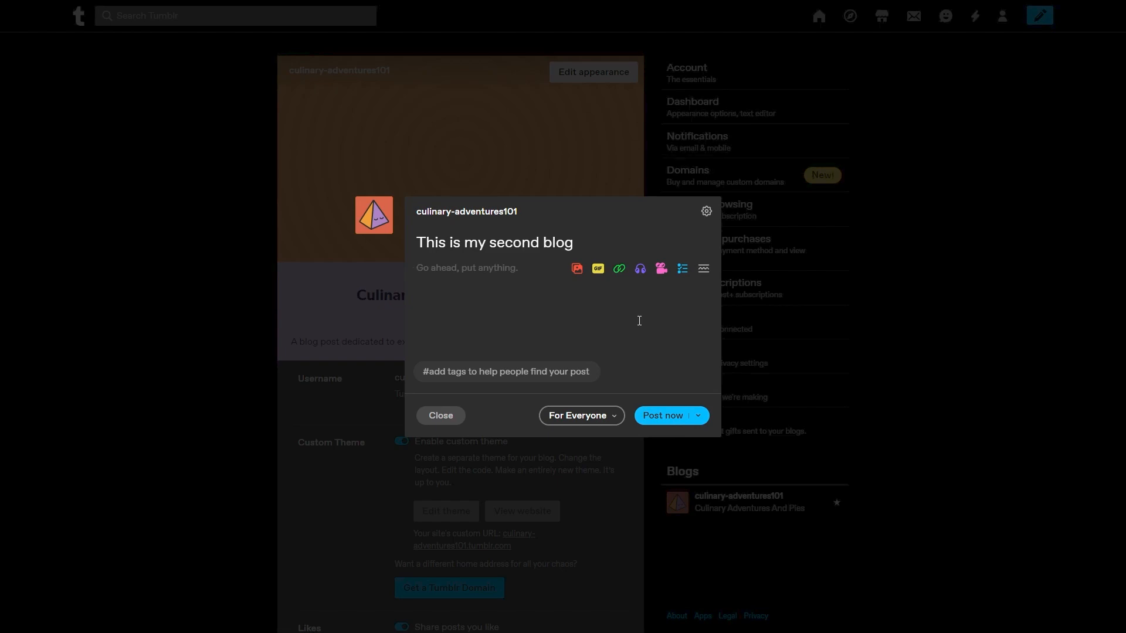
text(The never e)
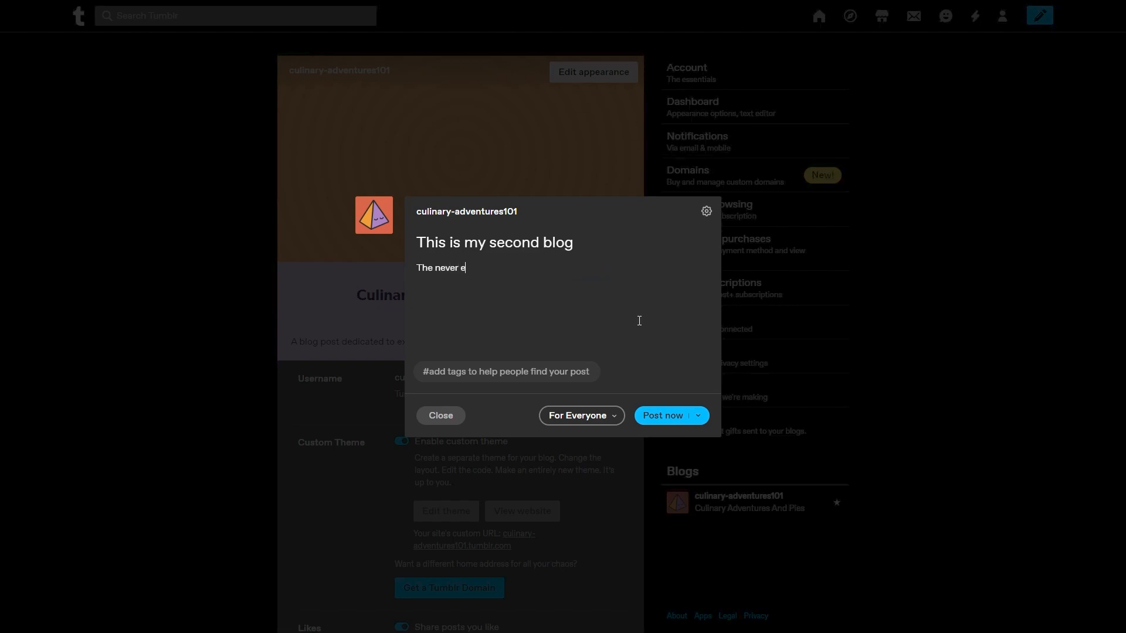
text(nding repeats and repeats and repeats)
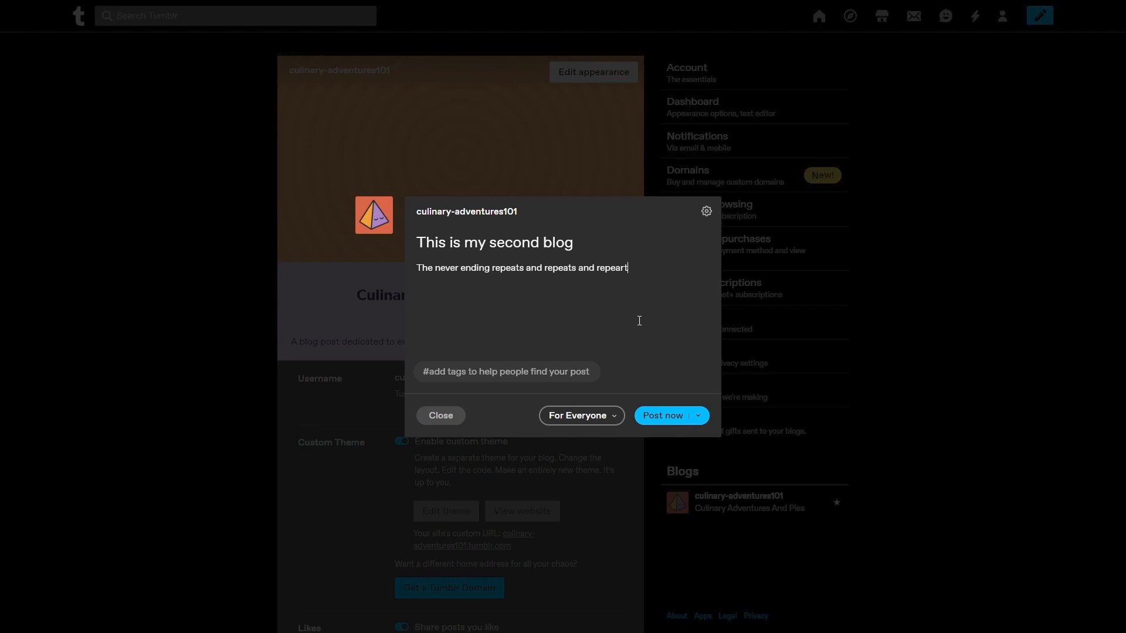
key(Return)
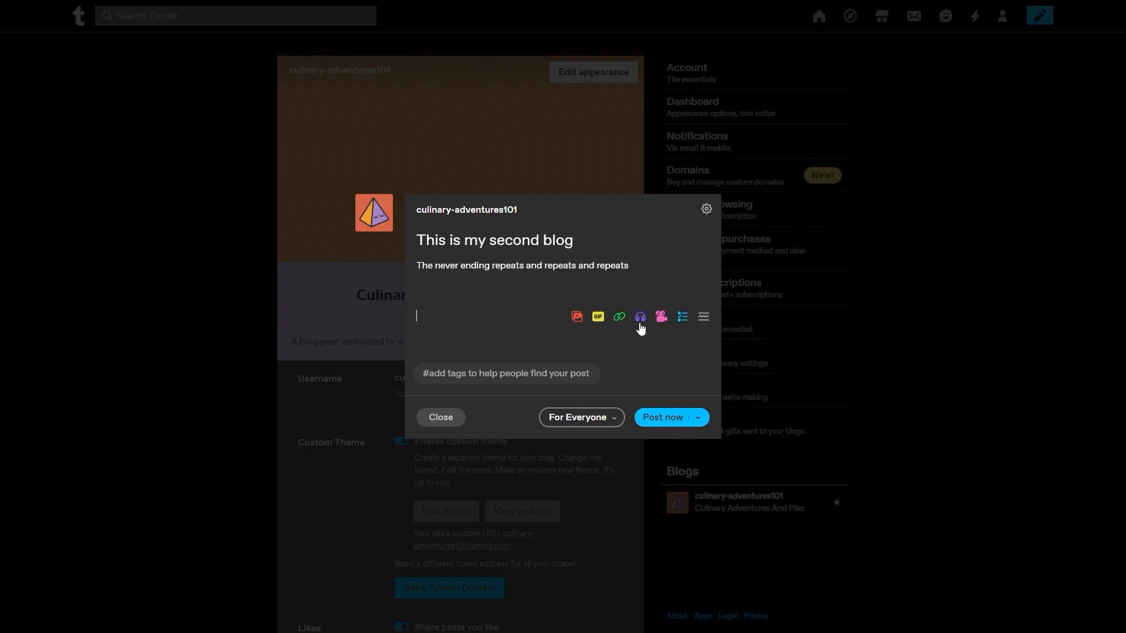
click(485, 286)
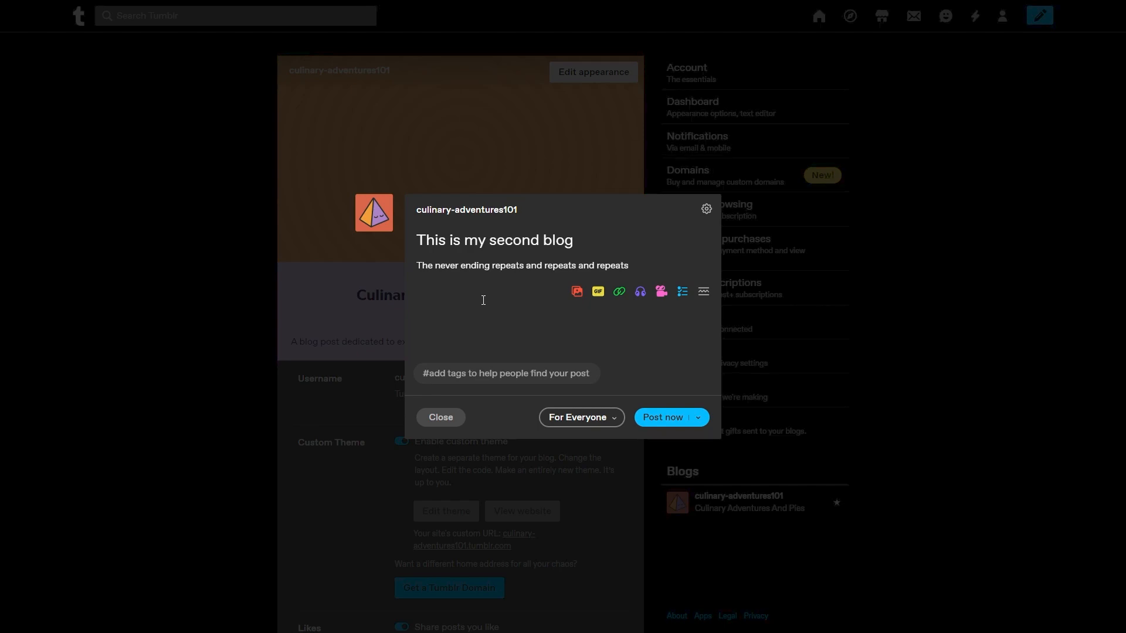
text(Thi)
key(BackSpace)
key(BackSpace)
key(BackSpace)
key(BackSpace)
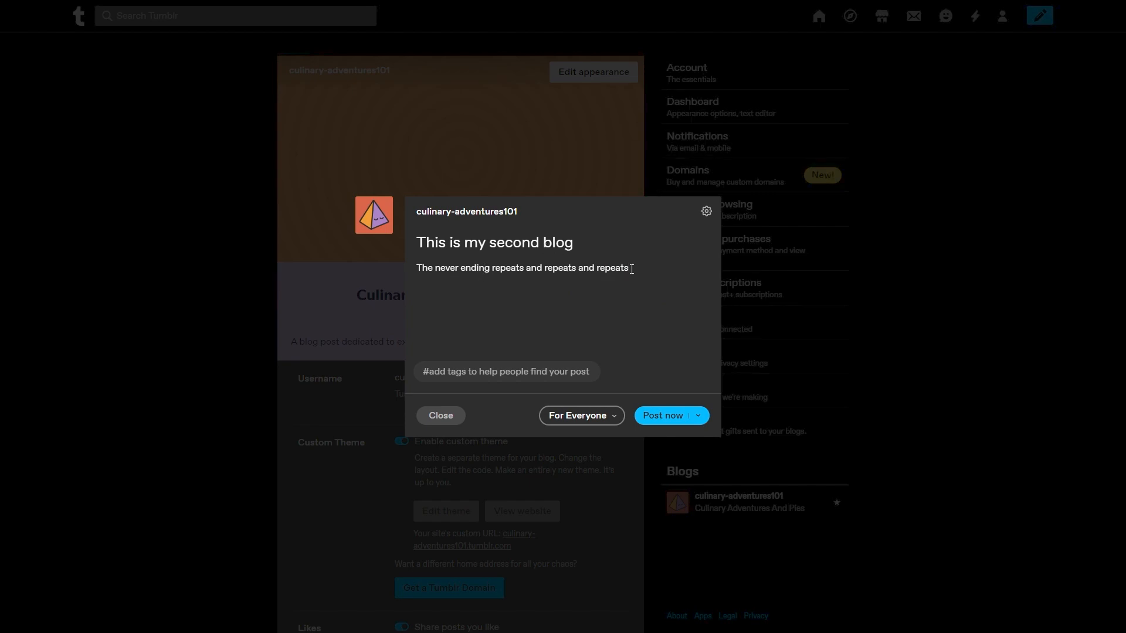
- Add a second paragraph reading "This blog post is nonsense but pies are the best!" to the post
click(495, 295)
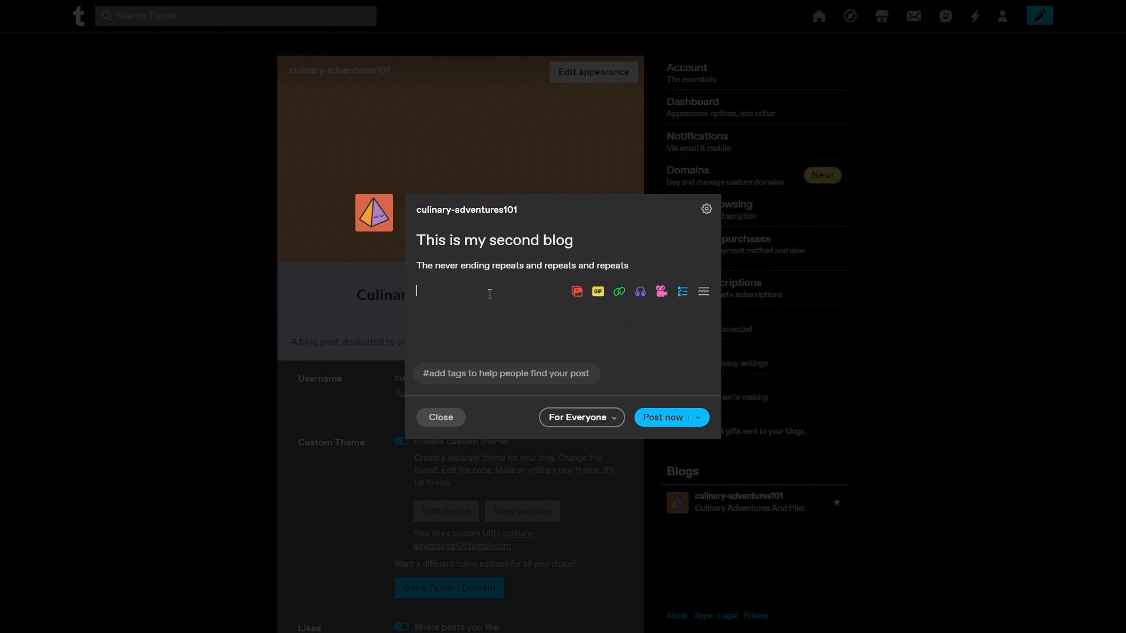
text(This b)
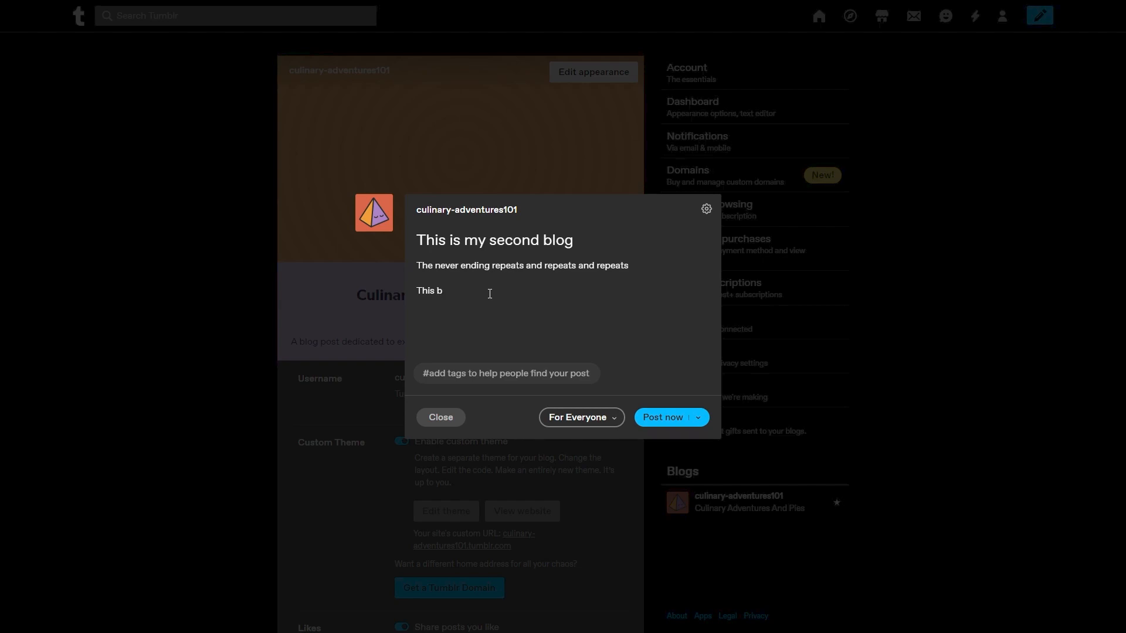
text(log post is nonsense but )
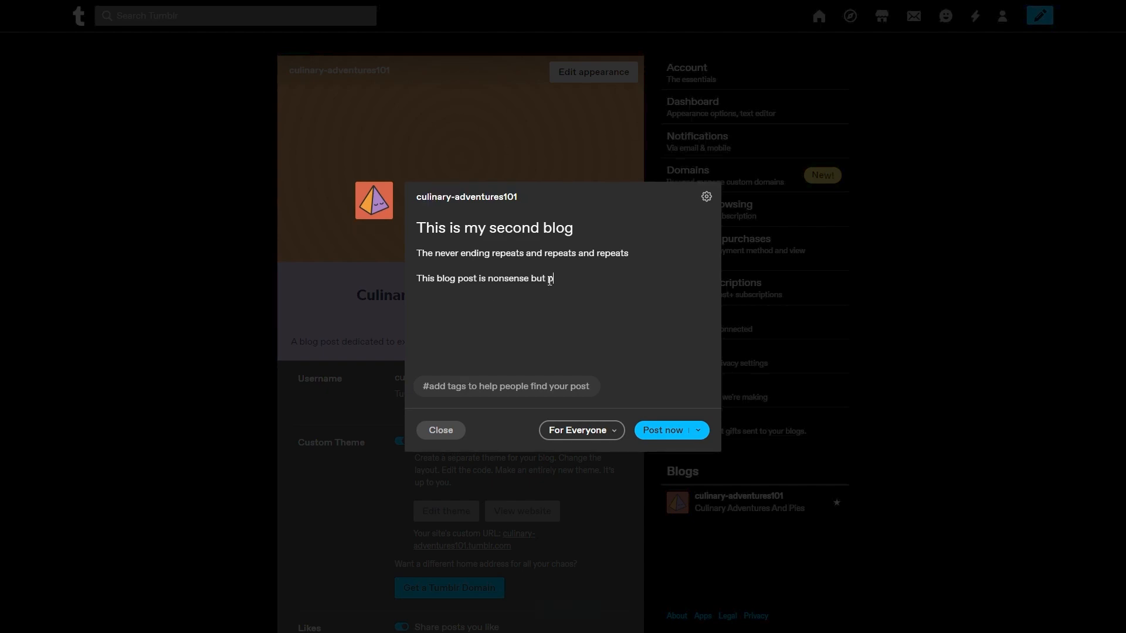
text(pies are the best!)
- Tag the post with "pies" and the suggested tag "lord of the pies"
click(434, 387)
text(pies)
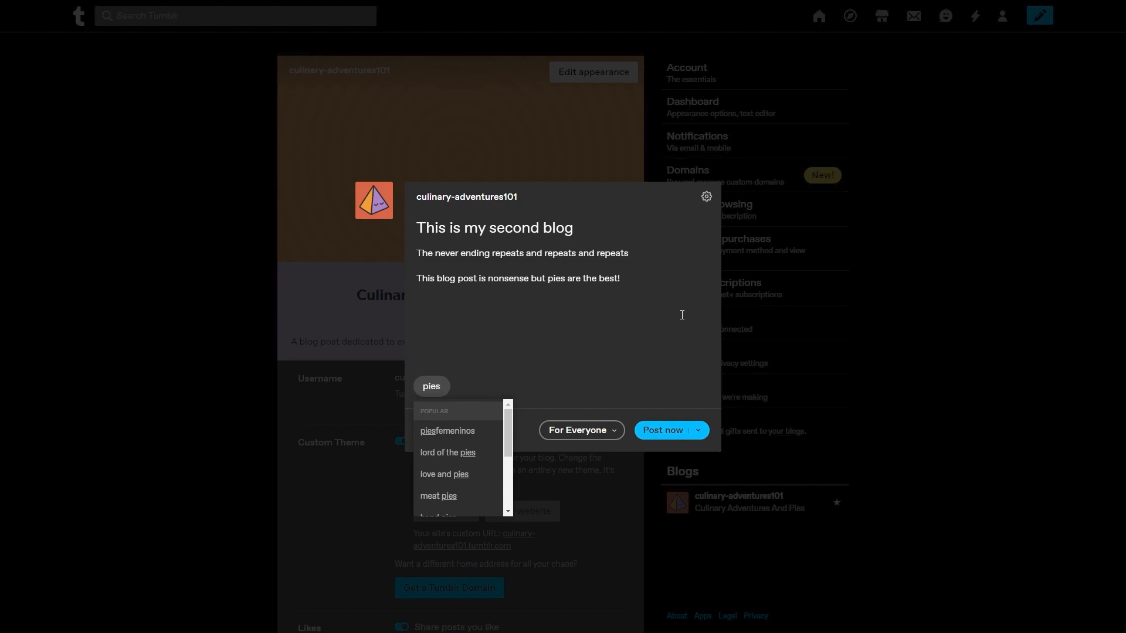
key(Return)
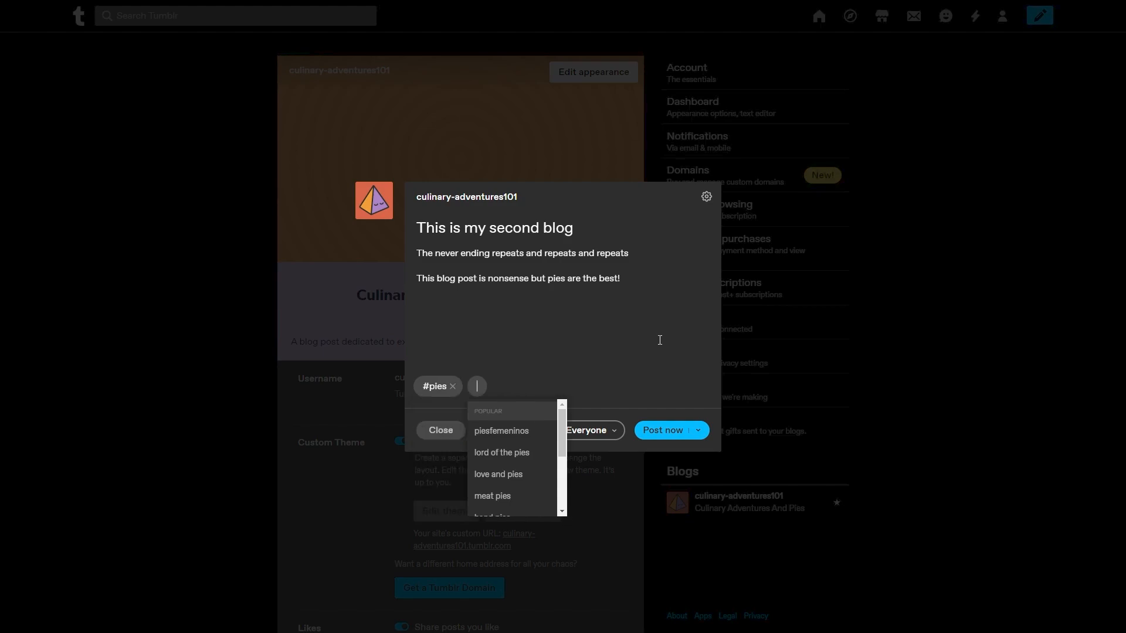
click(521, 452)
click(658, 366)
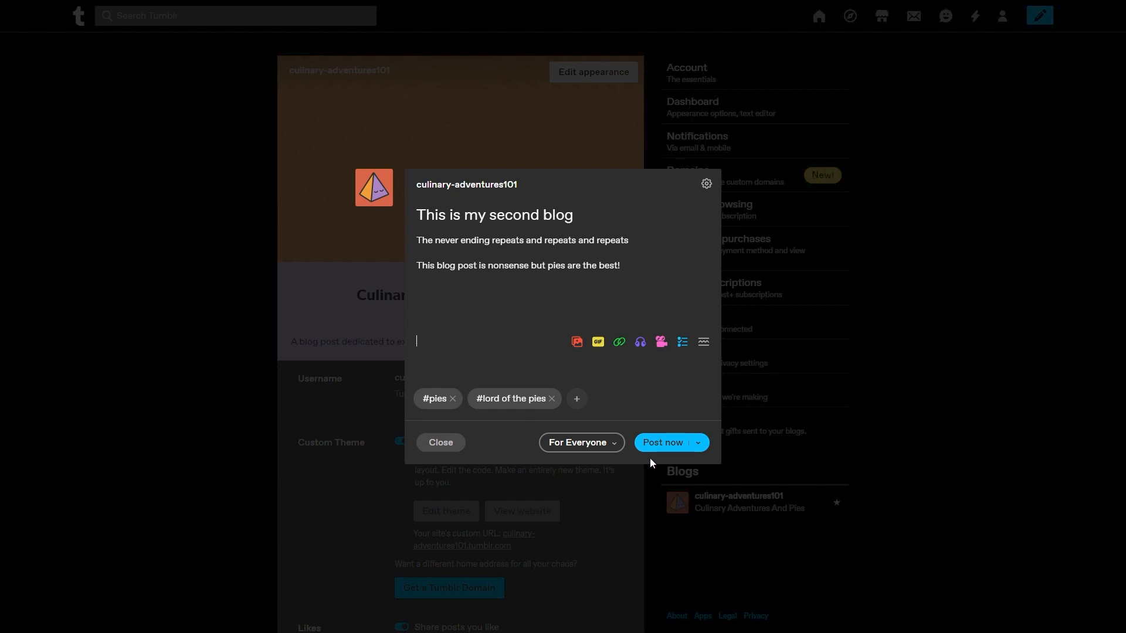
- Look through the post's community label choices and its publishing options
click(612, 445)
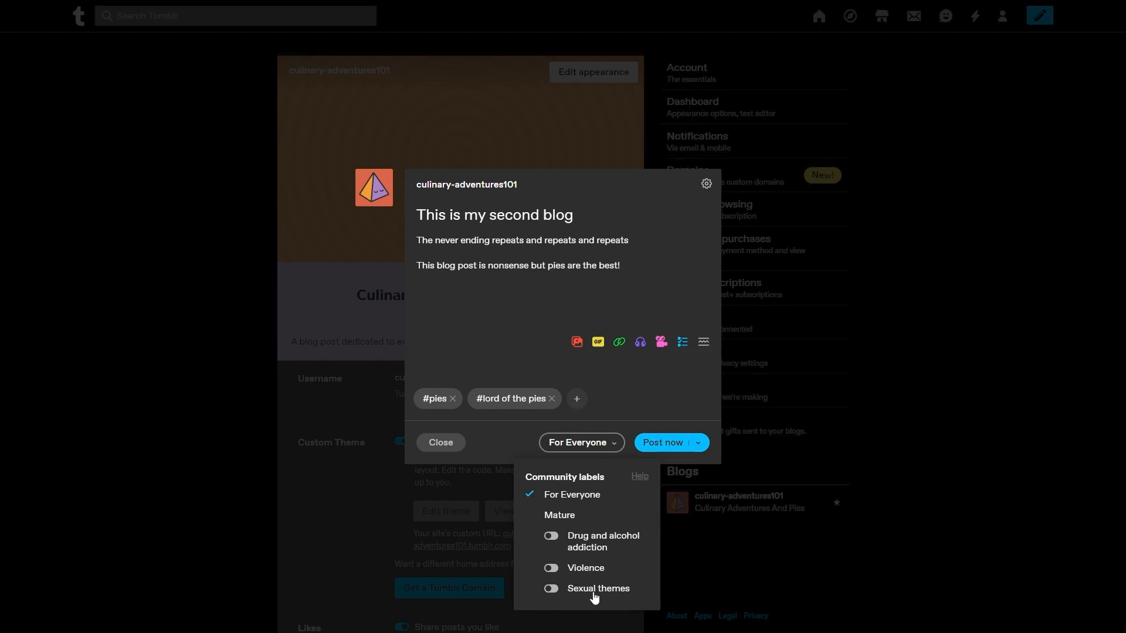
click(700, 447)
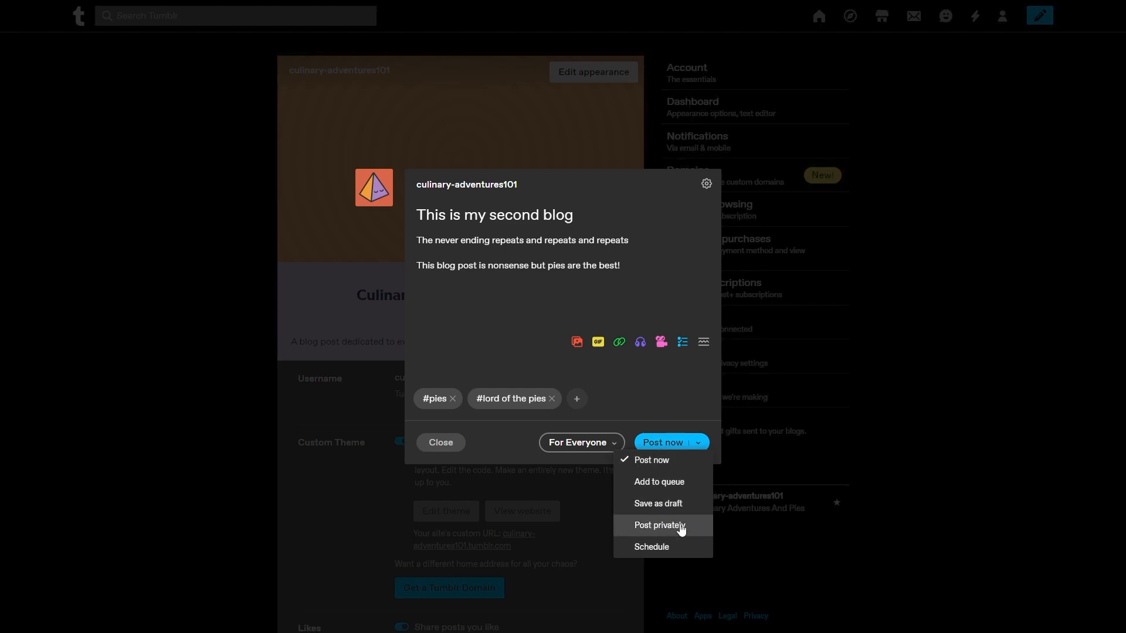
- Keep the immediate publishing option and publish the second blog post for everyone
click(685, 400)
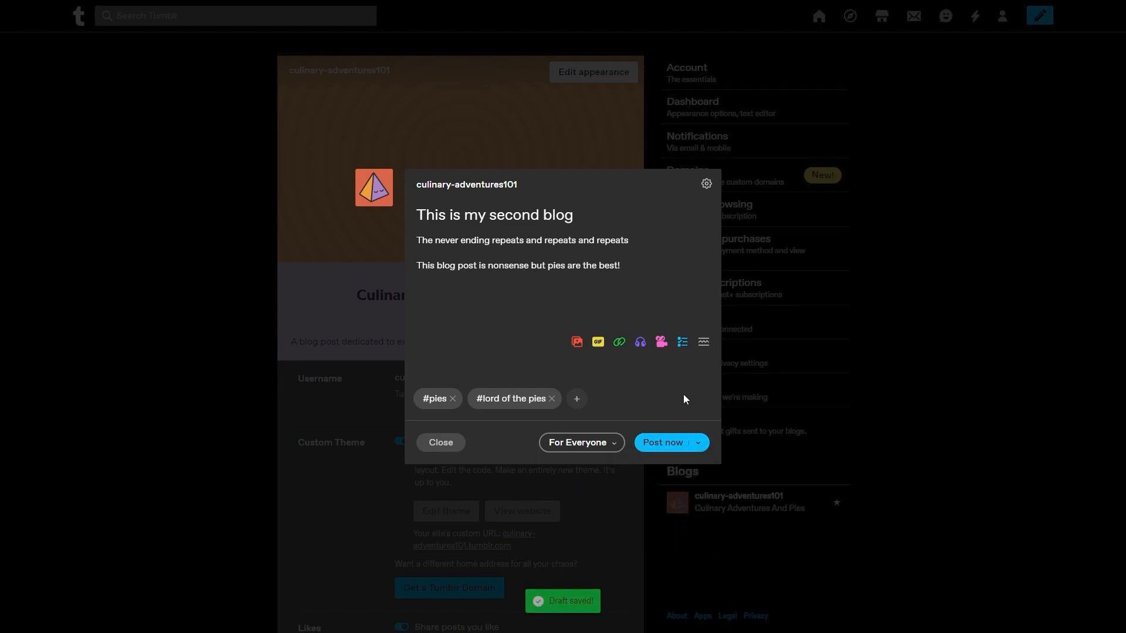
click(661, 443)
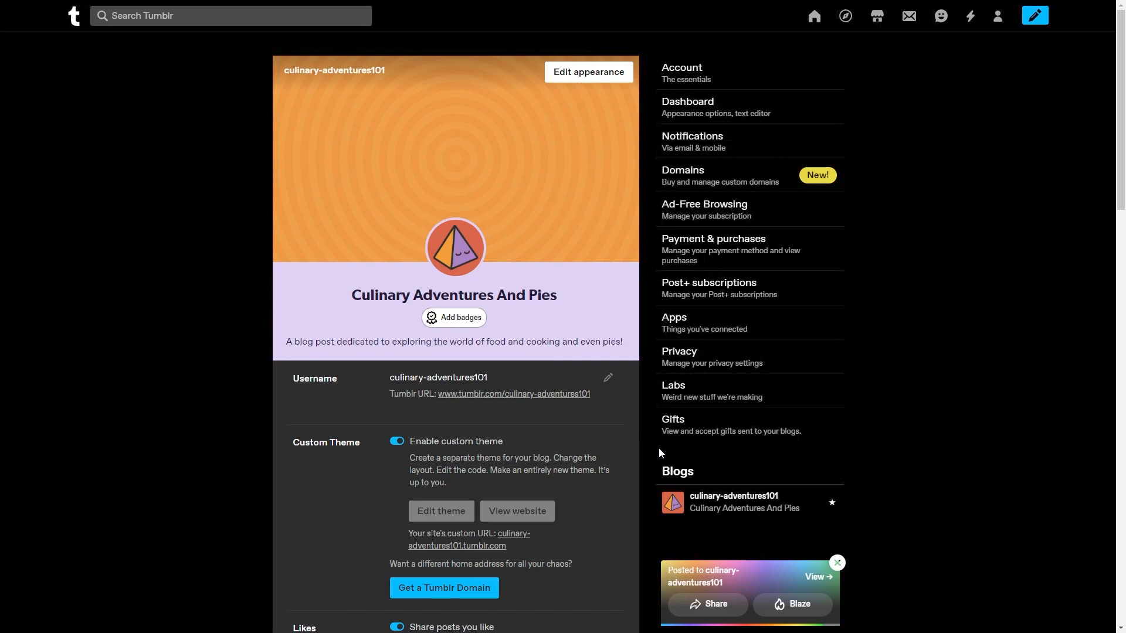
- View the blog's custom-themed website from the blog settings to check the newly published post
scroll(657, 448, down, 2)
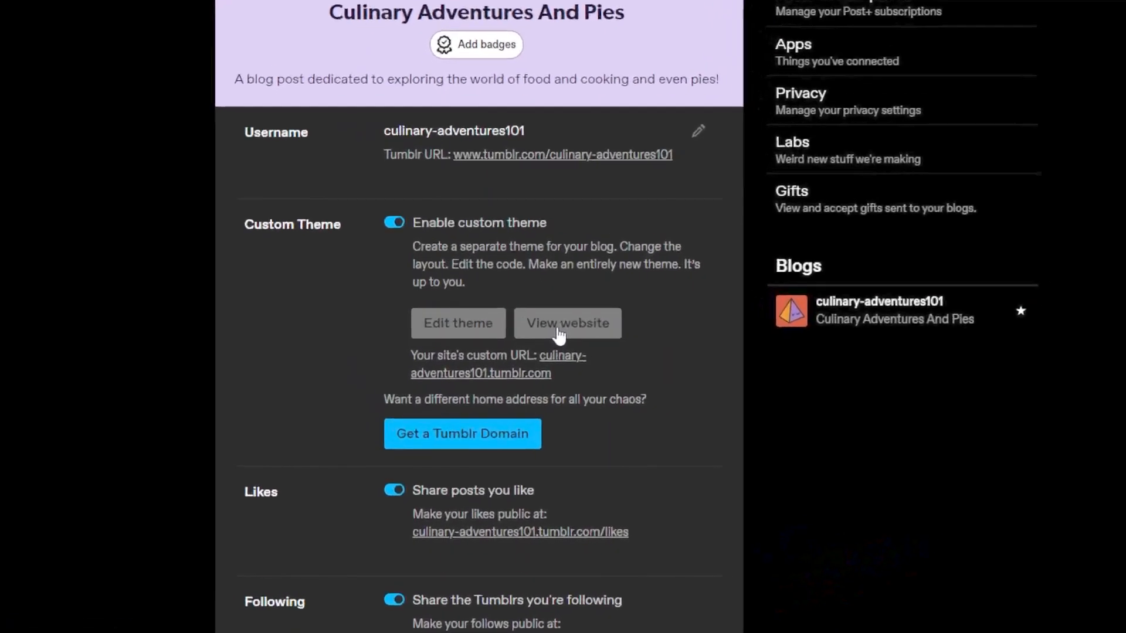
click(568, 327)
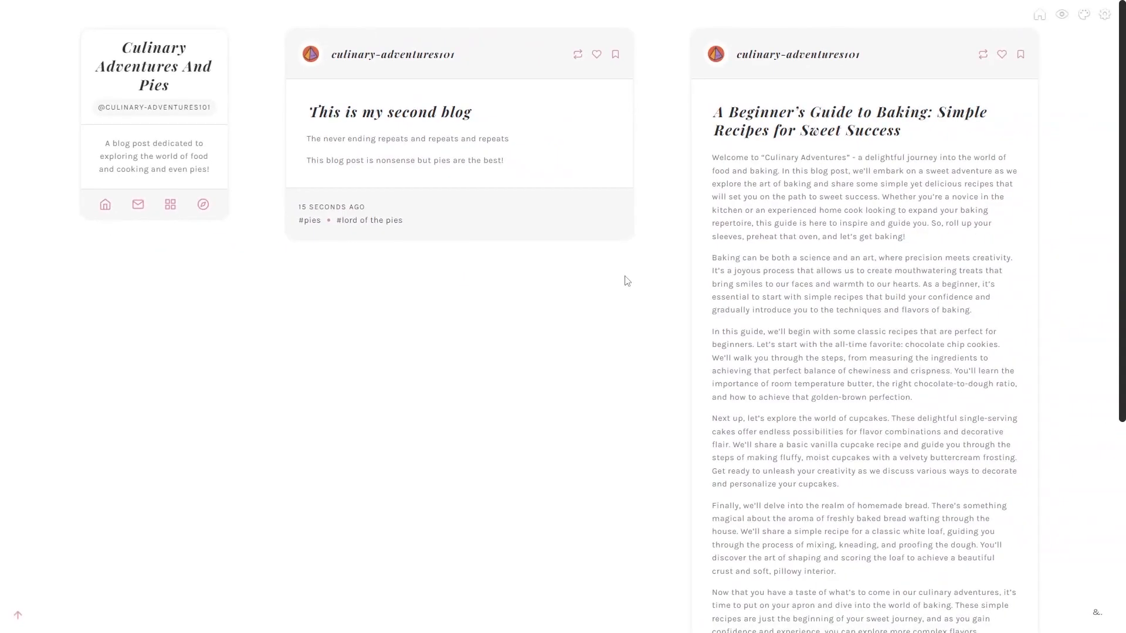
click(568, 47)
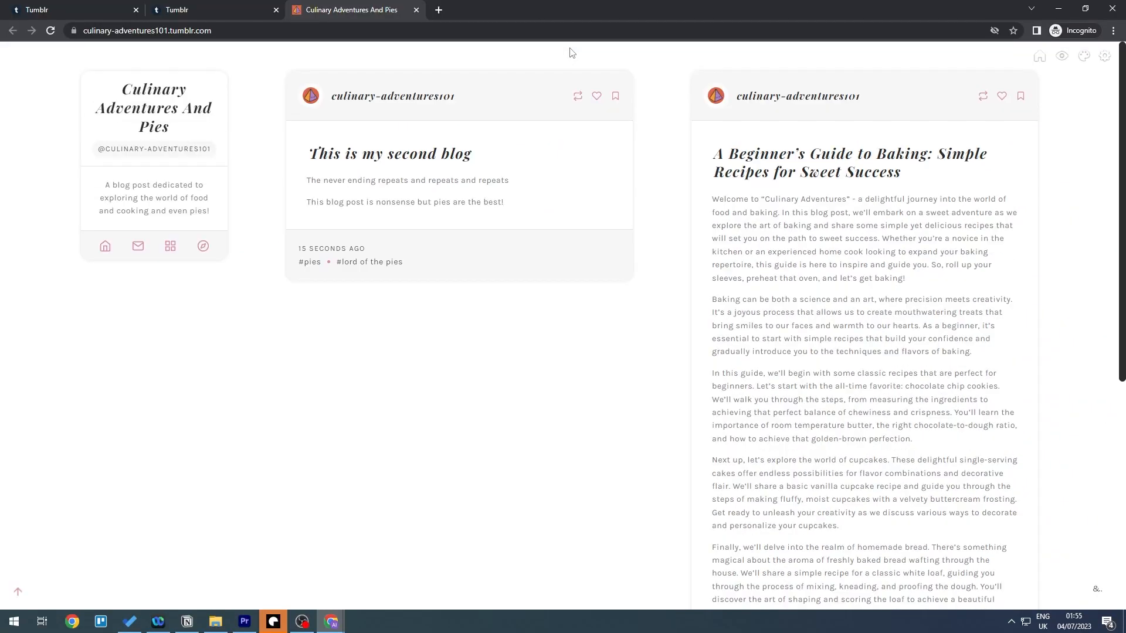
- Return to the Tumblr blog settings page, go to the dashboard, open the culinary-adventures101 blog and look through its published posts
click(195, 16)
key(F11)
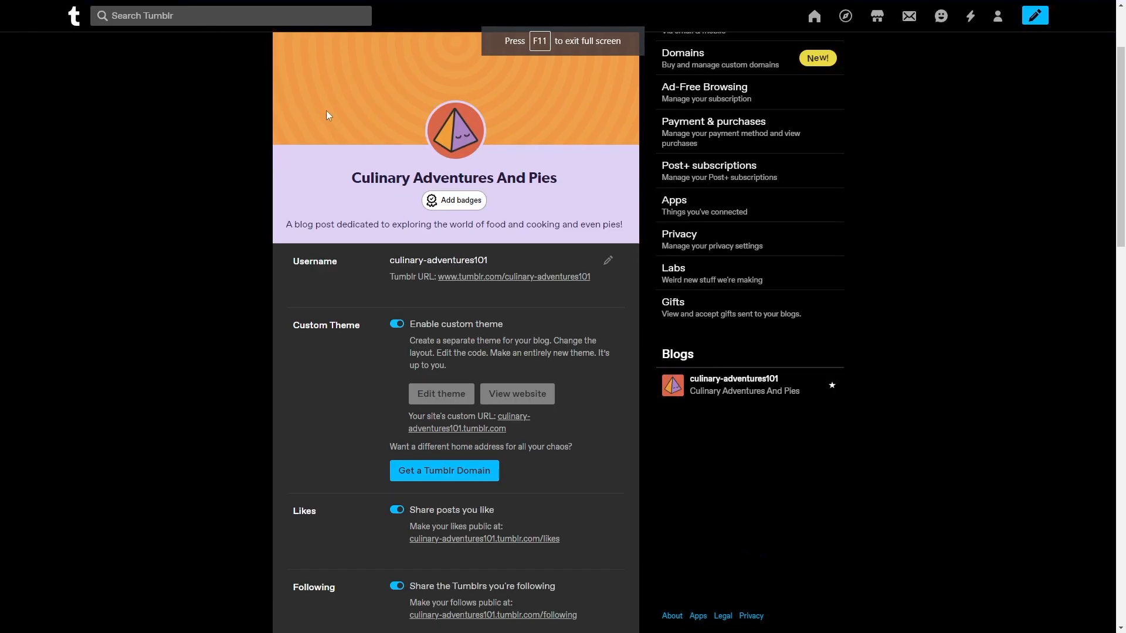
click(72, 19)
click(292, 74)
scroll(320, 352, down, 5)
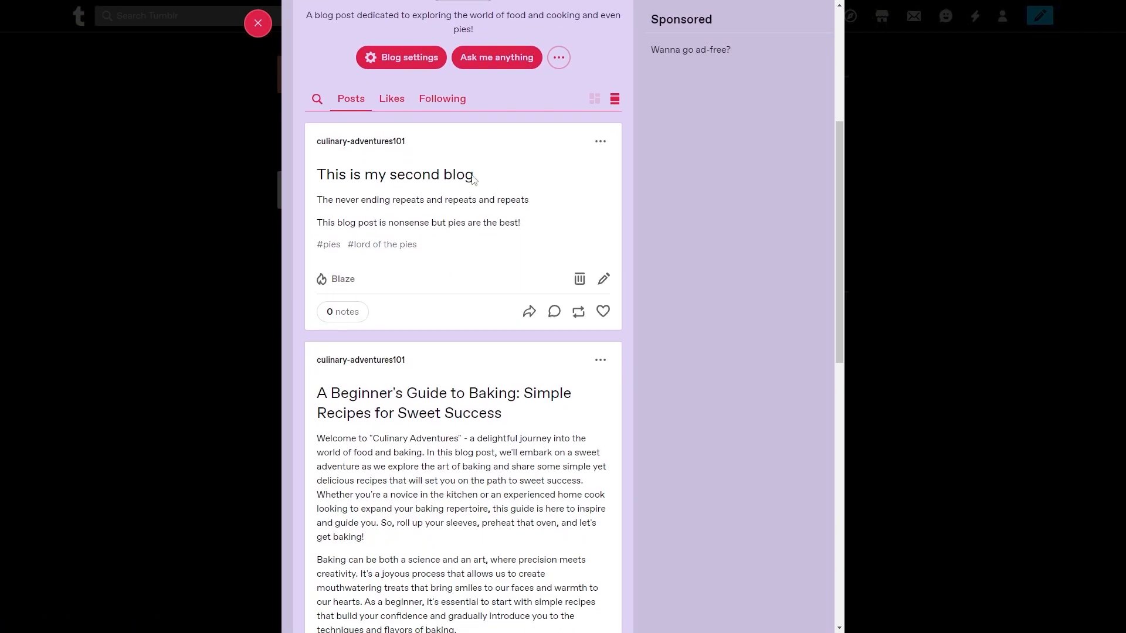
scroll(475, 216, down, 15)
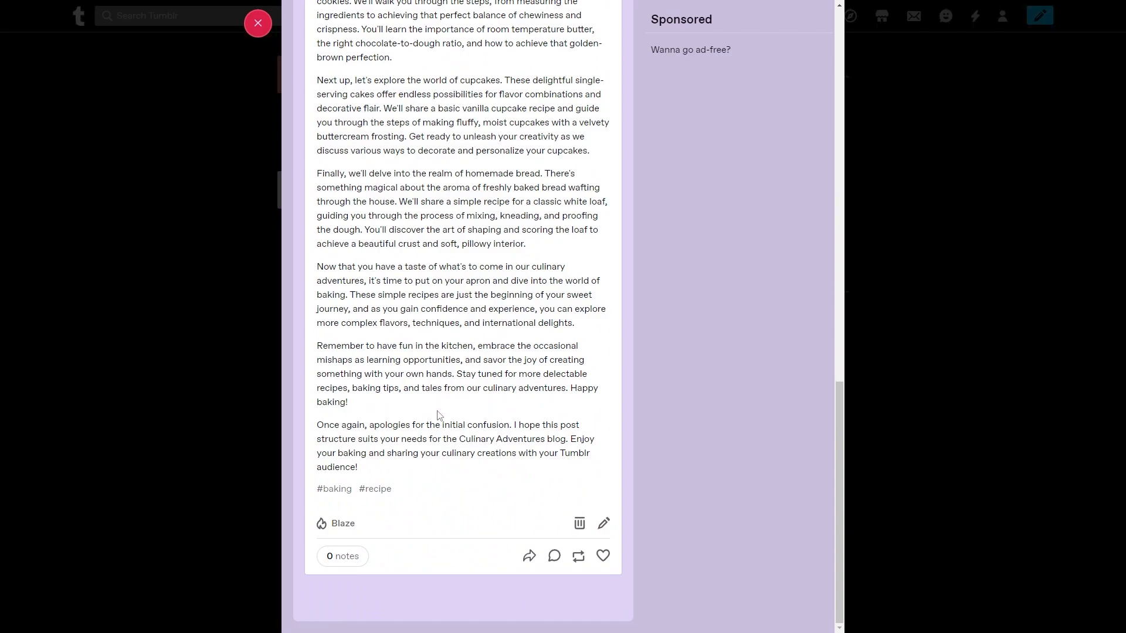
scroll(428, 399, up, 4)
scroll(421, 384, up, 9)
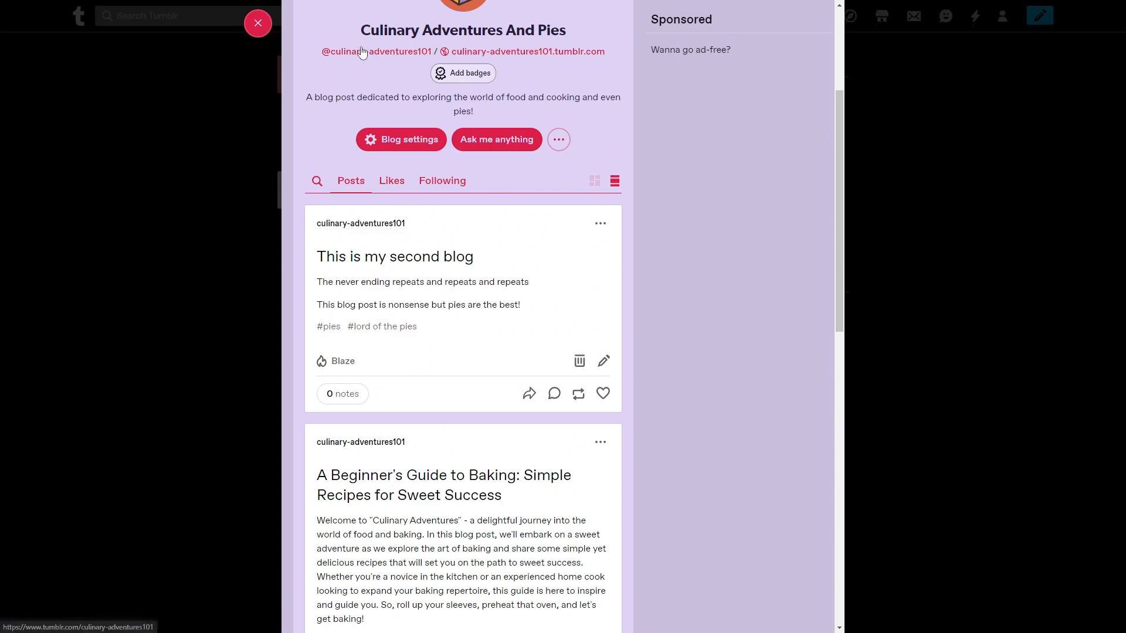
scroll(517, 176, up, 2)
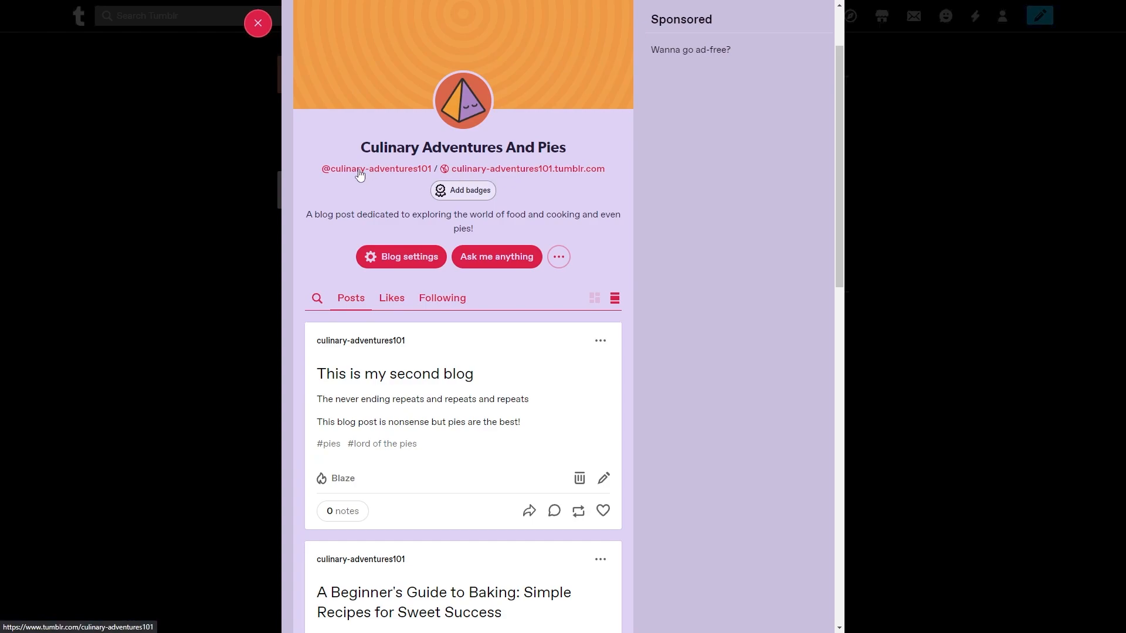
- Open culinary-adventures101.tumblr.com from the blog's profile header and look over the themed page
click(481, 170)
scroll(568, 412, down, 5)
scroll(568, 412, up, 5)
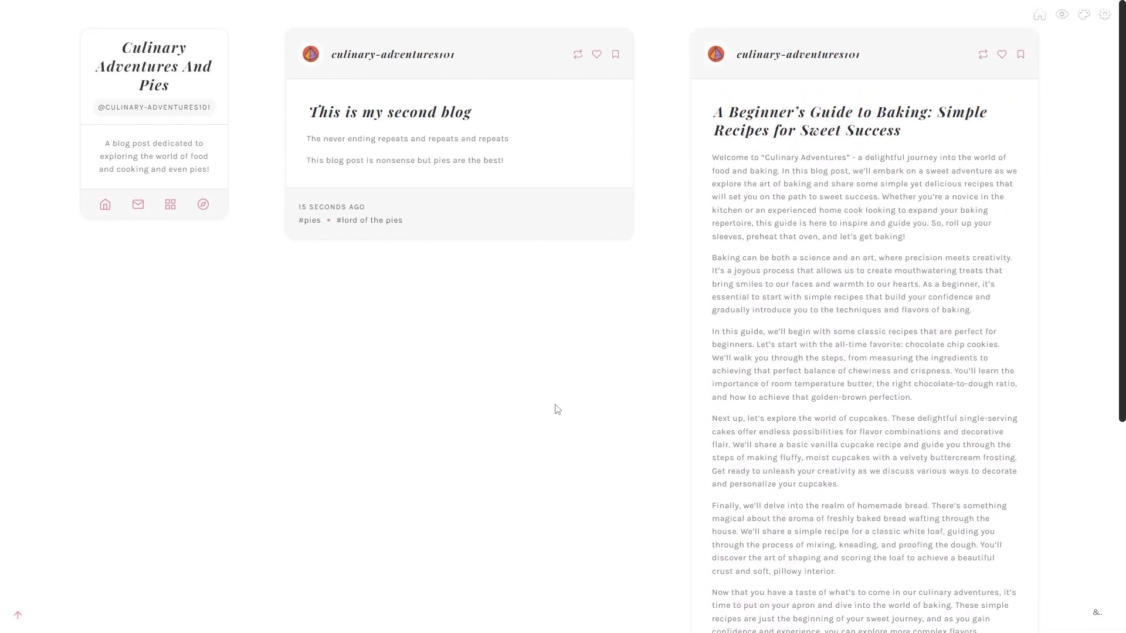